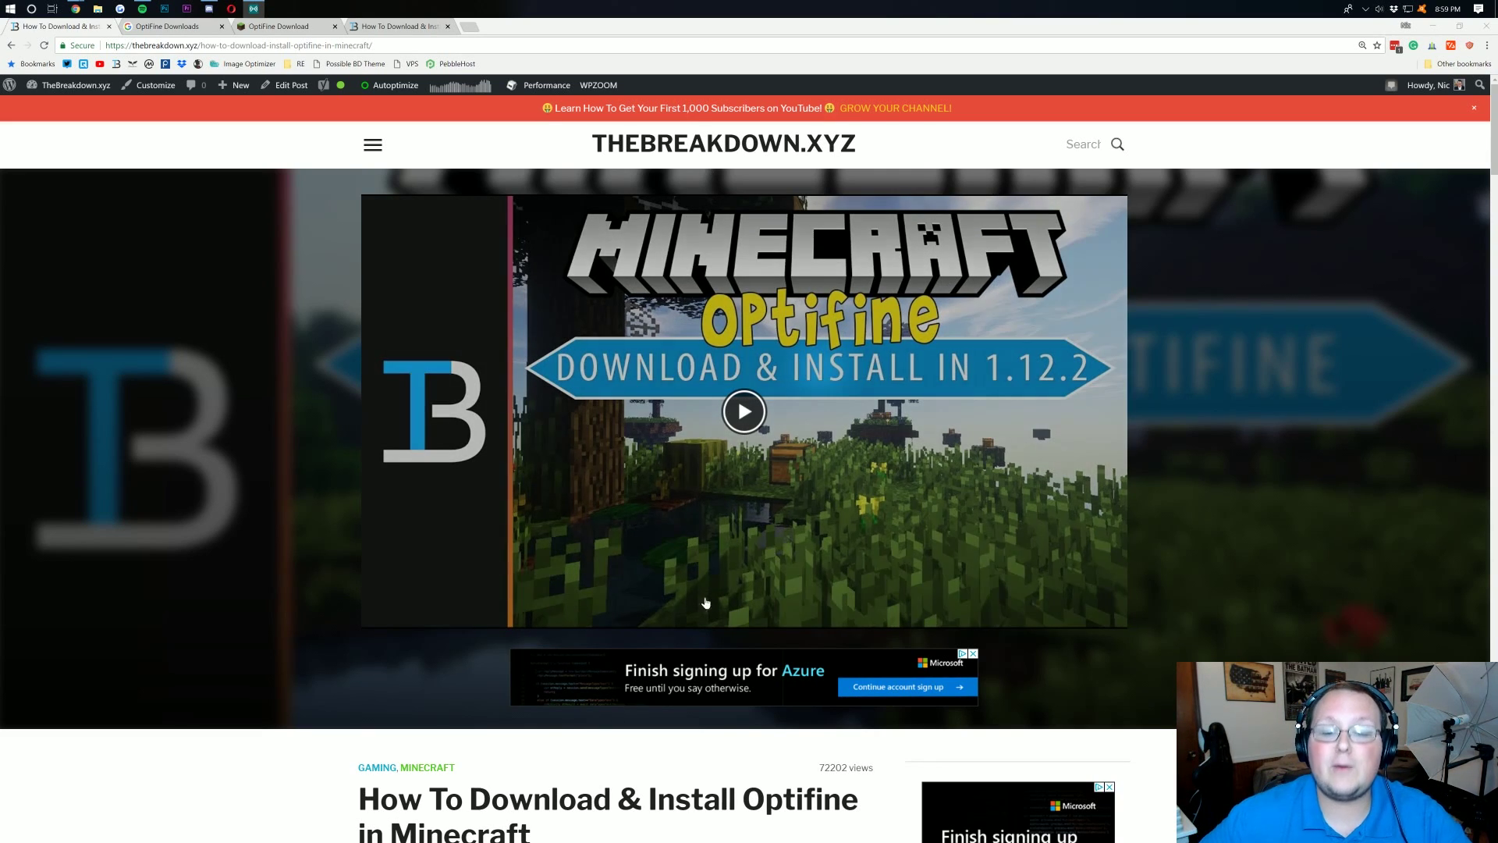
- Follow the OptiFine download link in the article, close the duplicate loading page and bring up the OptiFine Downloads page
scroll(1122, 452, "down", 7)
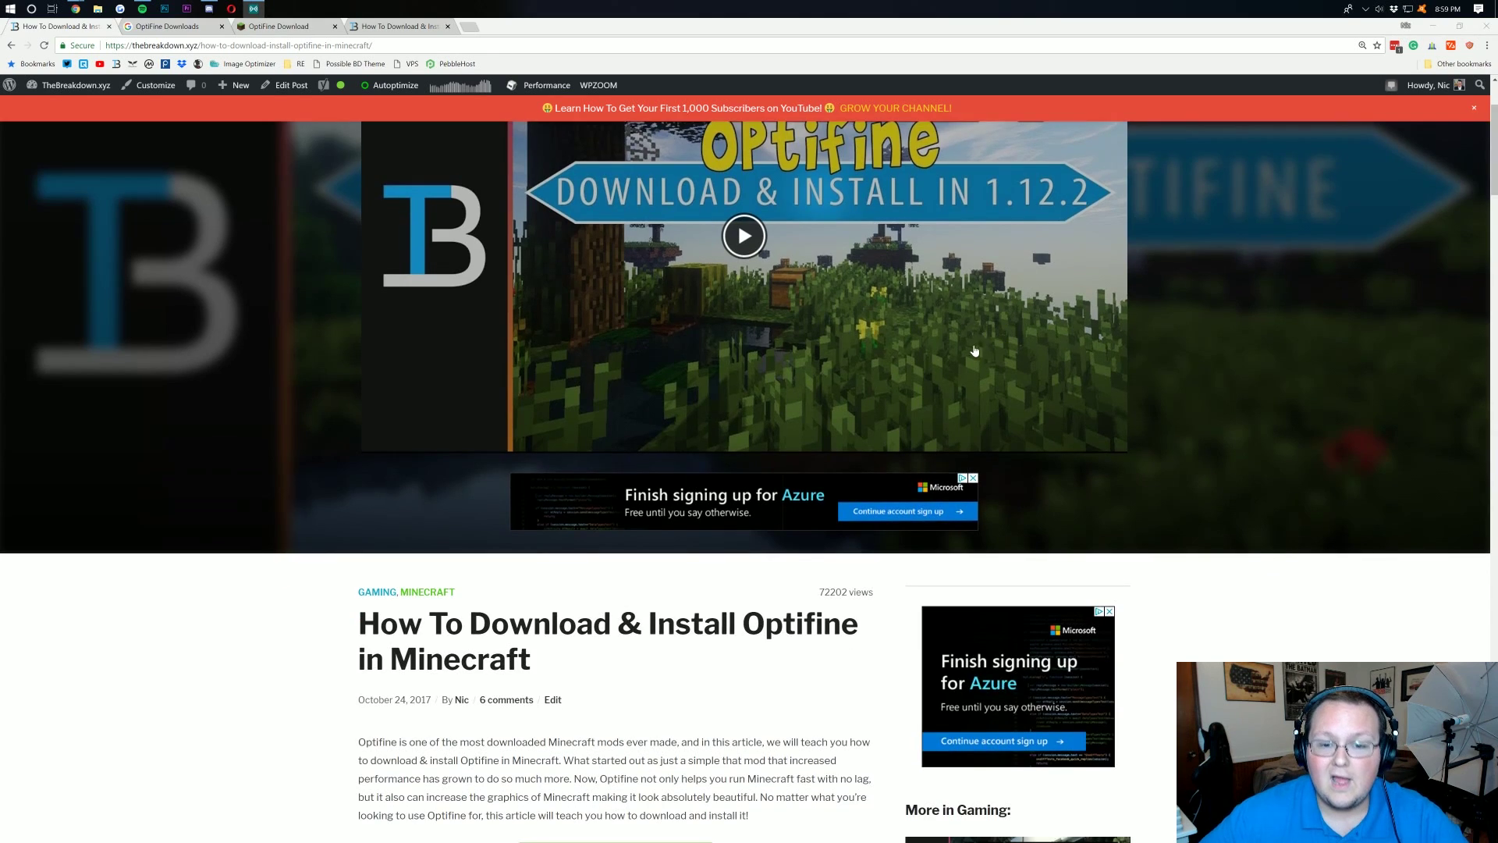
scroll(746, 293, "down", 3)
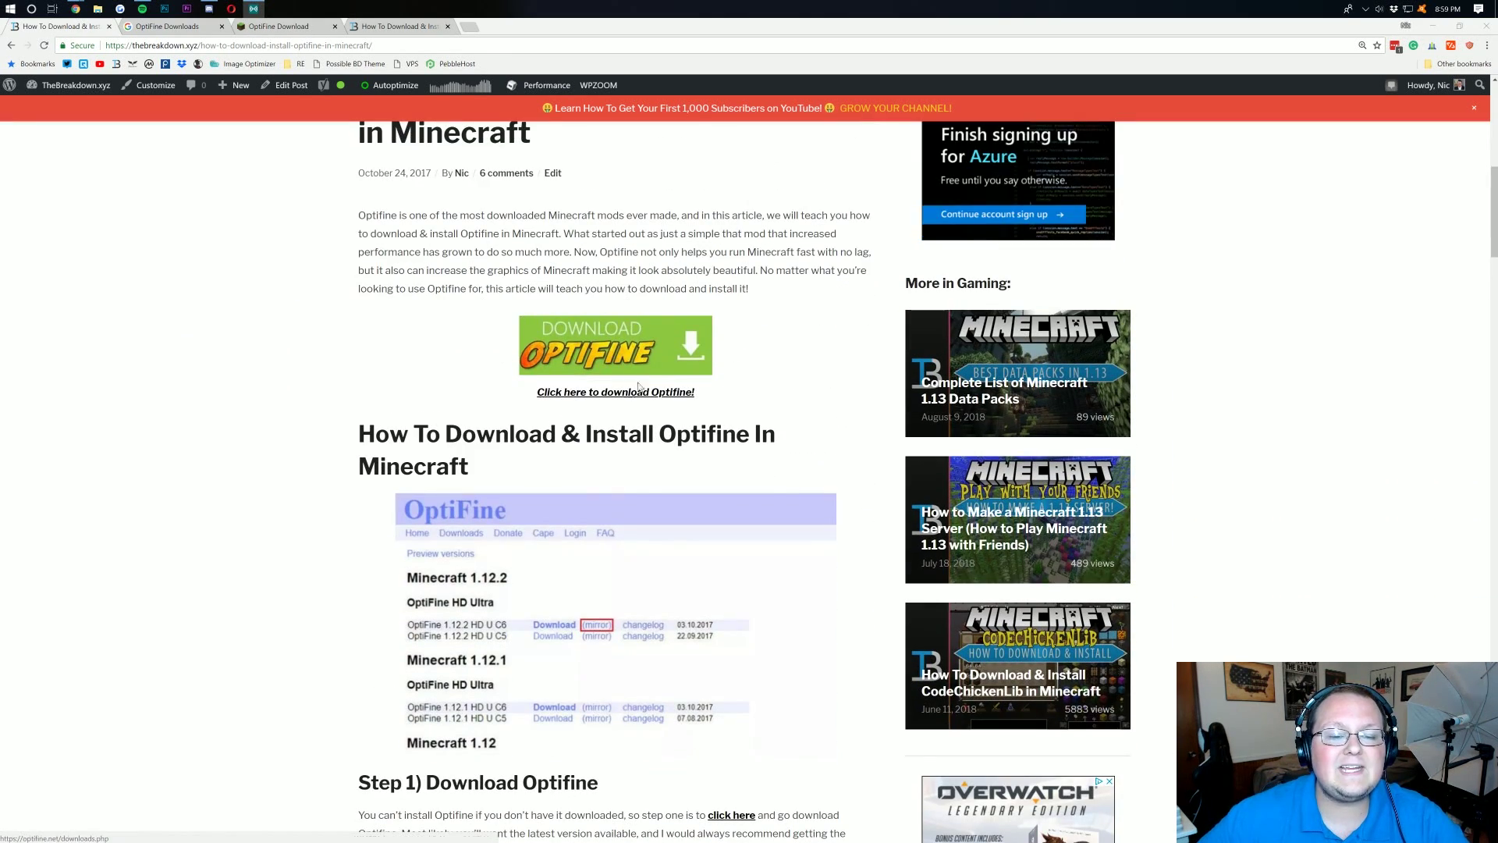
left_click(603, 363)
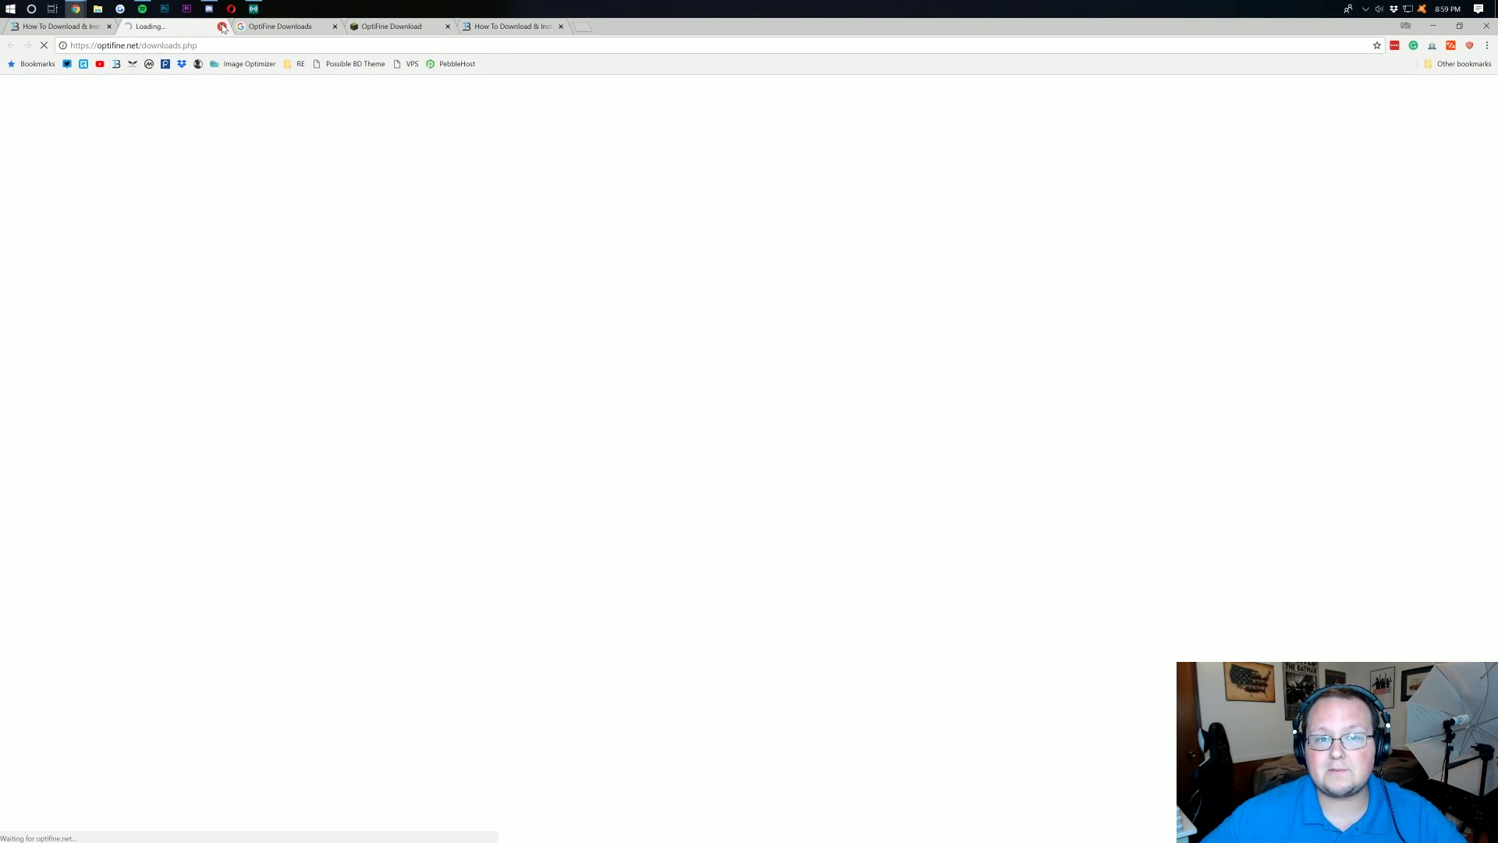
left_click(223, 28)
left_click(211, 28)
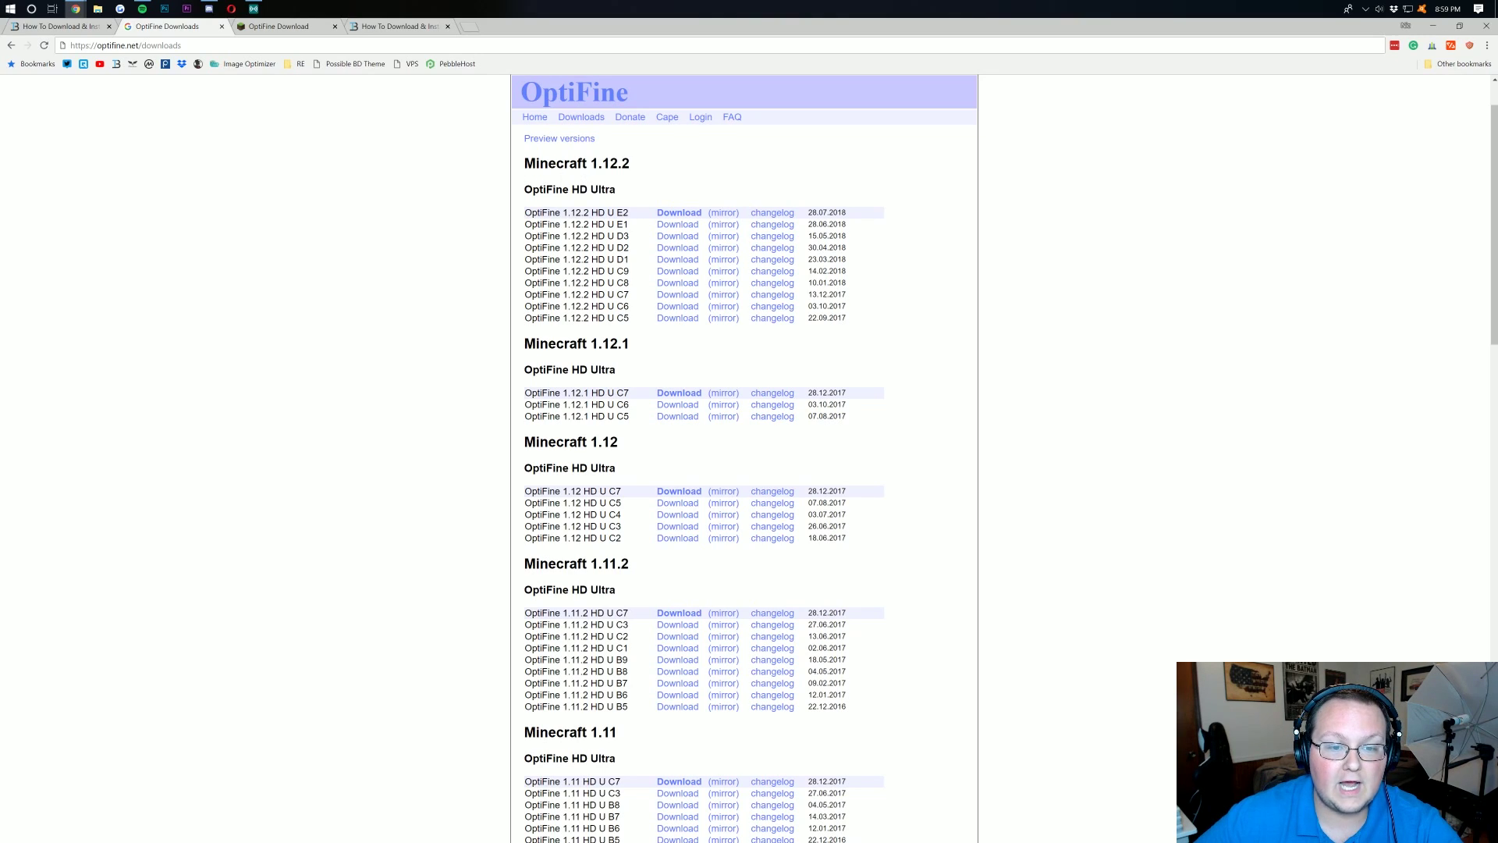
- Expand the preview versions above the Minecraft 1.12.2 section on the OptiFine Downloads page
mouse_move(639, 165)
left_mouse_down()
mouse_move(549, 163)
mouse_move(659, 161)
left_mouse_up()
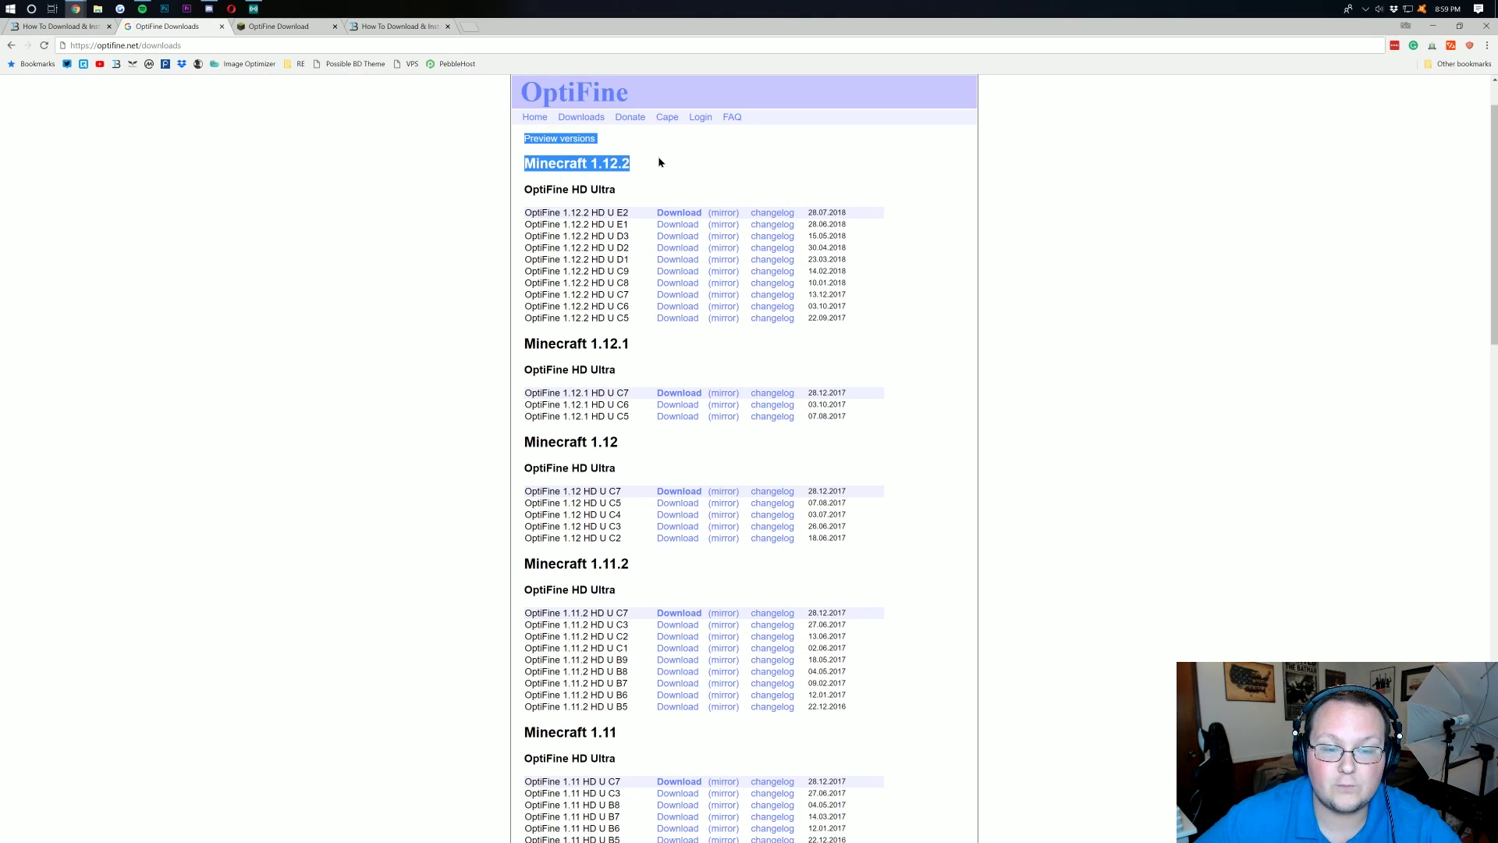
left_click(660, 164)
left_click_drag(522, 190, 629, 190)
left_click(653, 198)
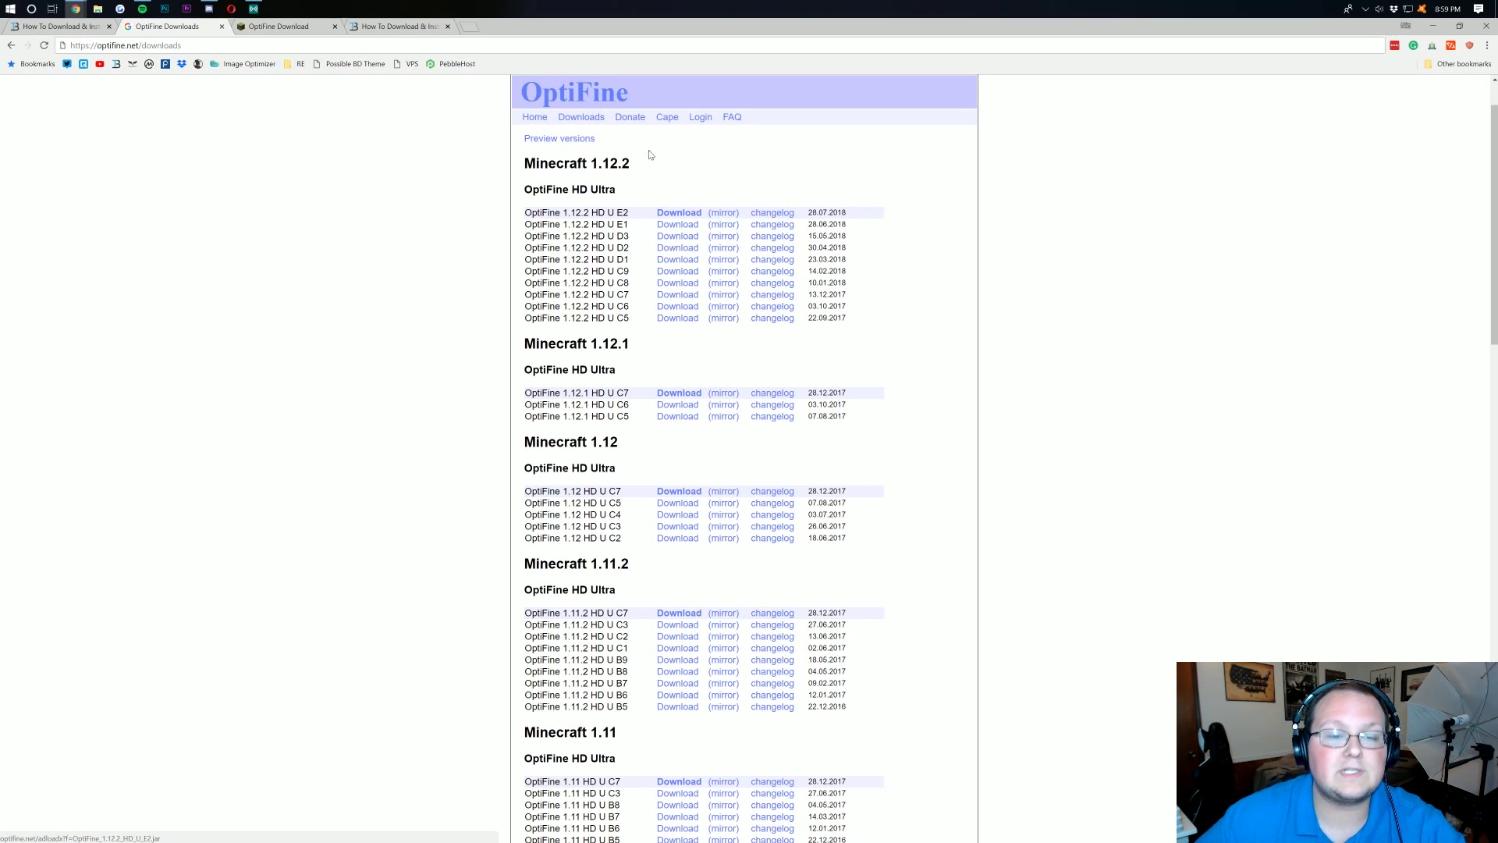
left_click(561, 144)
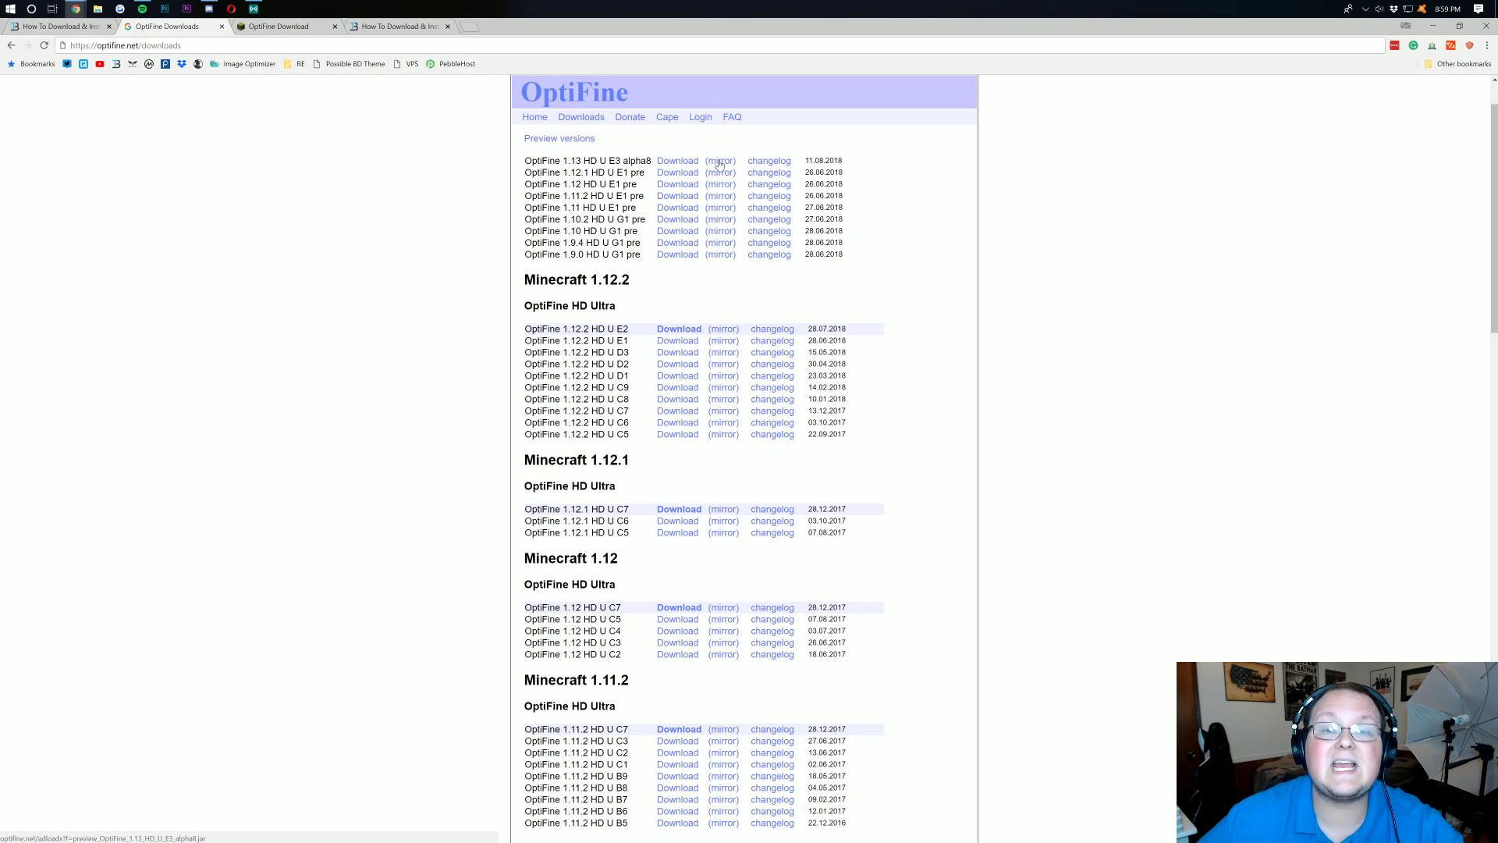
left_click_drag(649, 284, 523, 290)
left_click(523, 289)
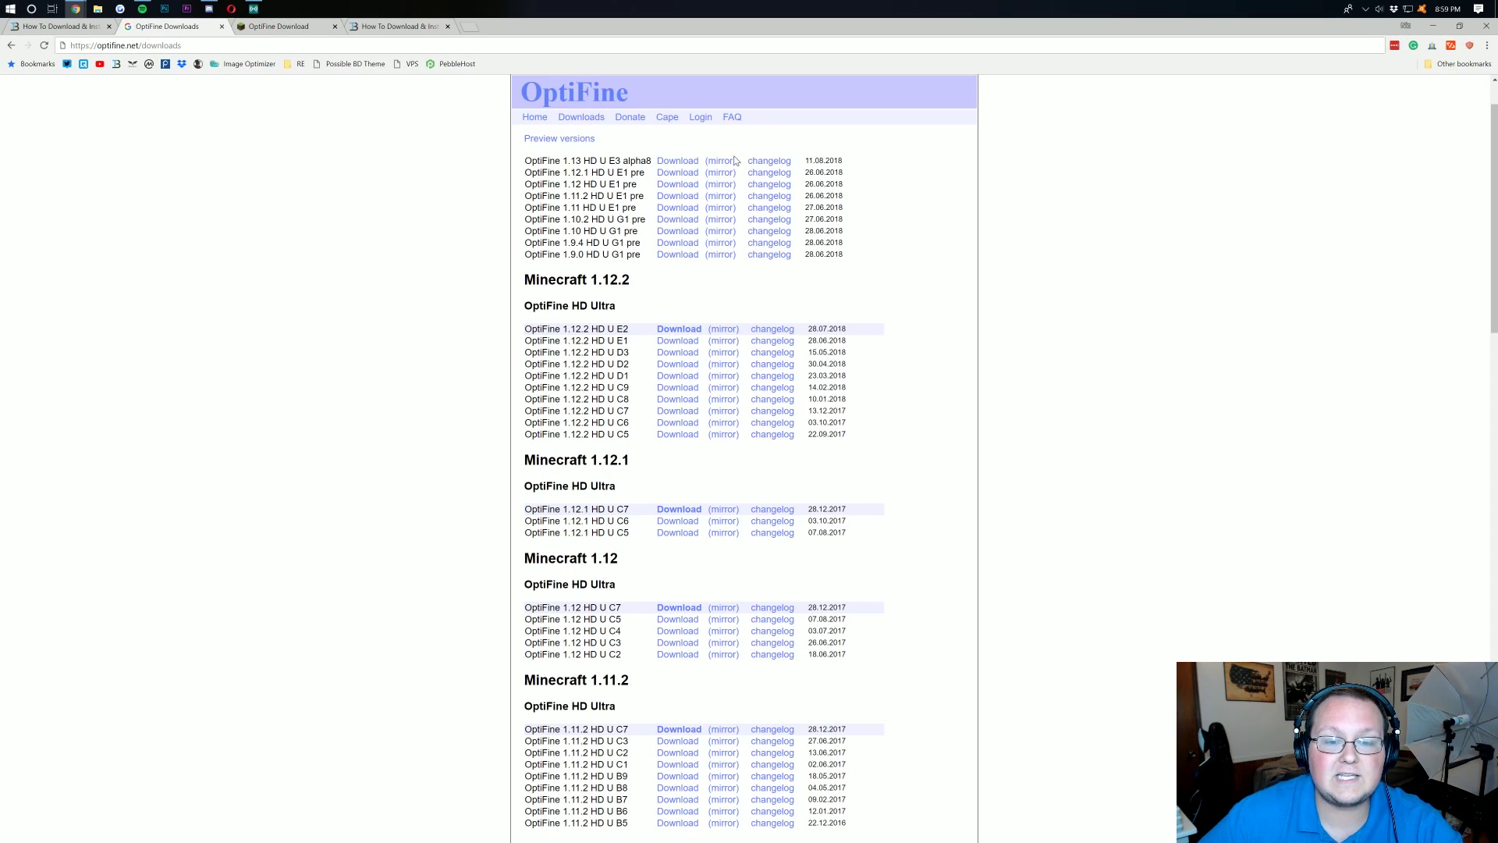
- Download preview_OptiFine_1.13_HD_U_E3_alpha8.jar from its already open download page and keep the file despite the security warning
left_click(300, 26)
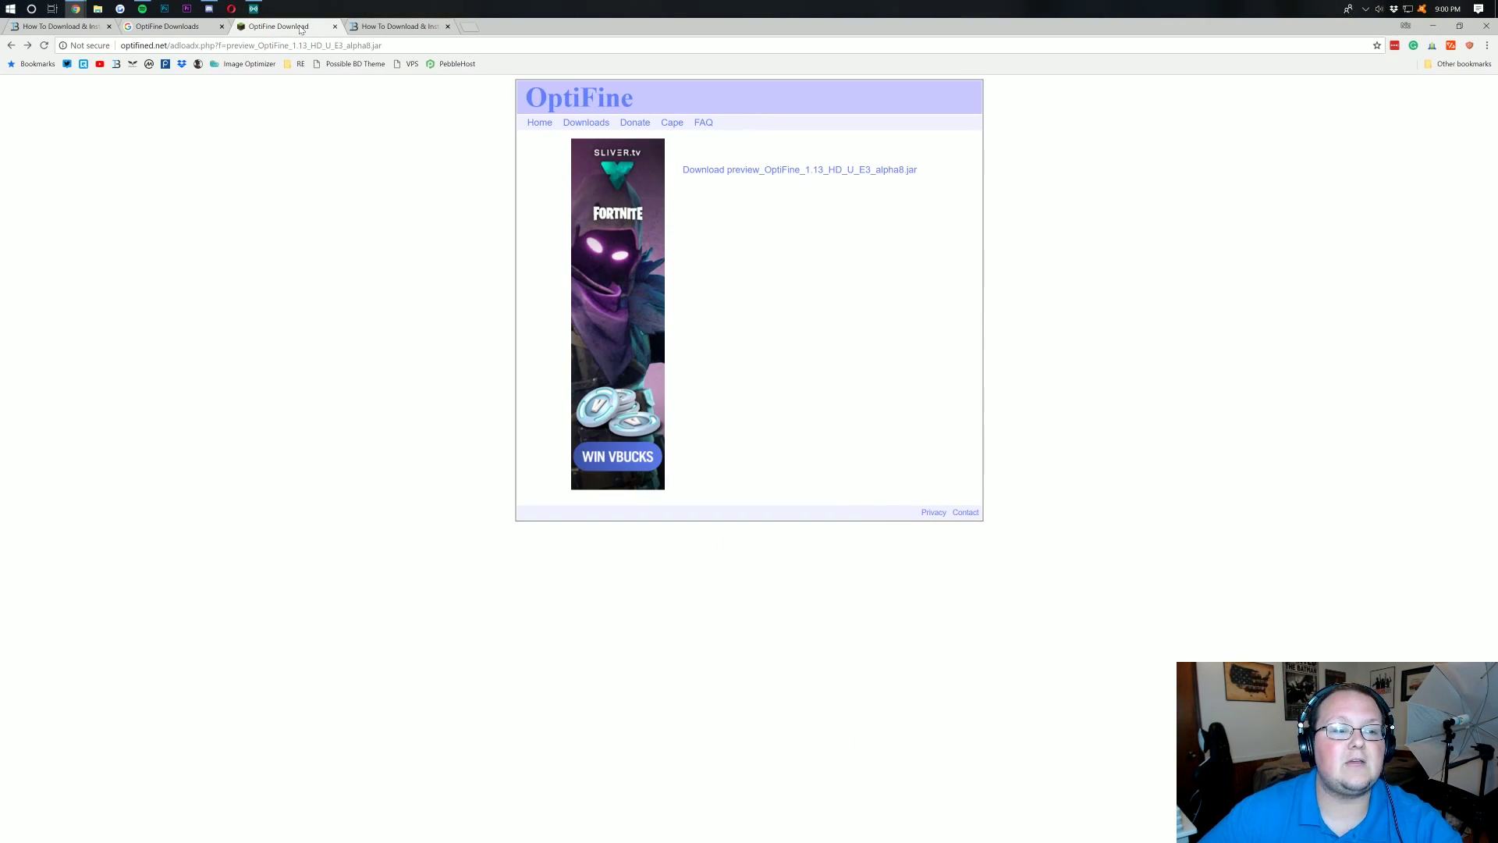
left_click(303, 45)
left_click(414, 247)
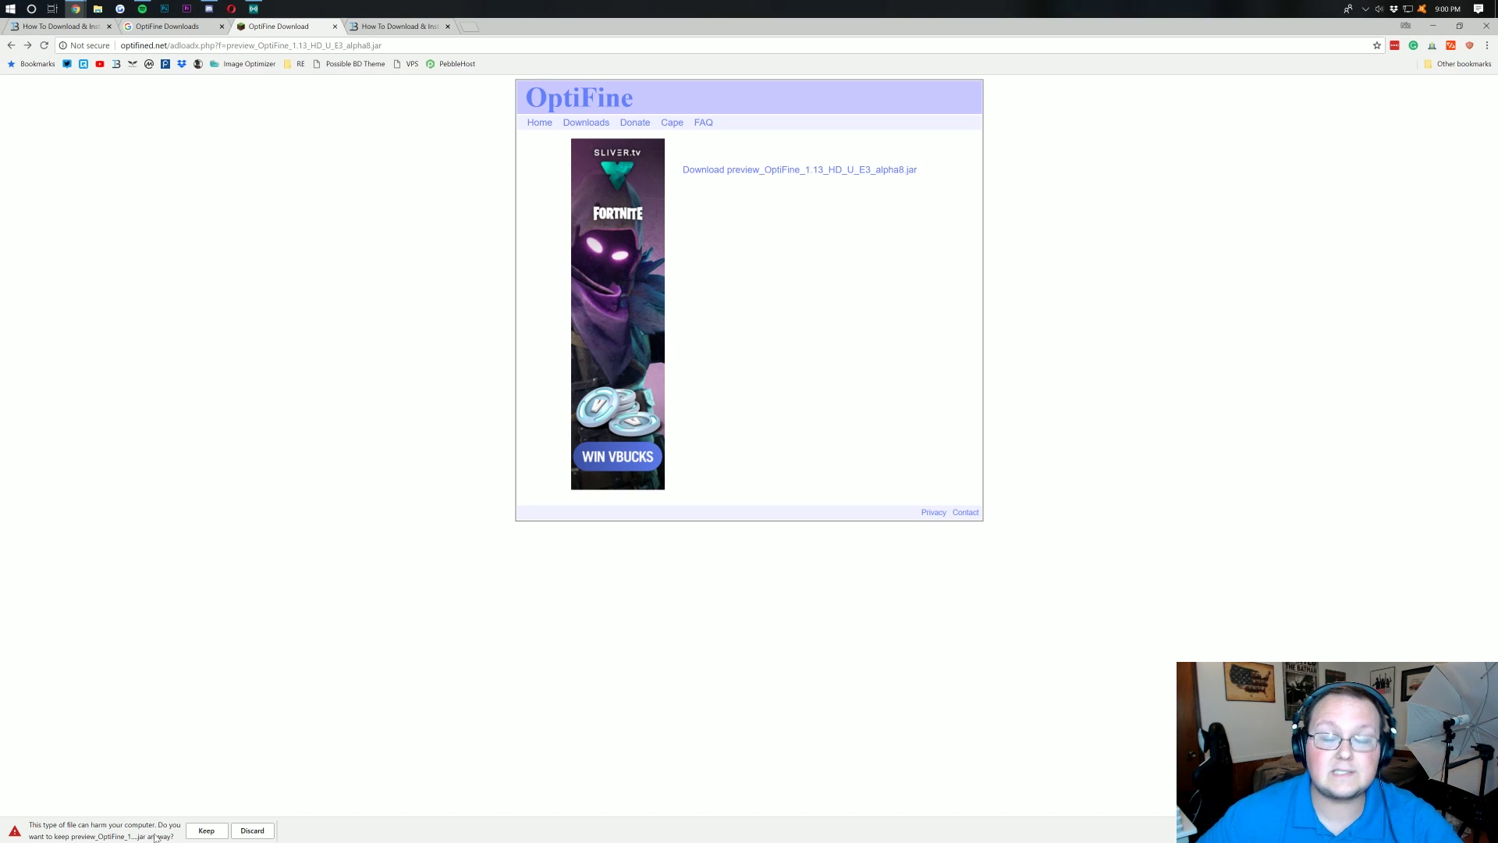
left_click(207, 830)
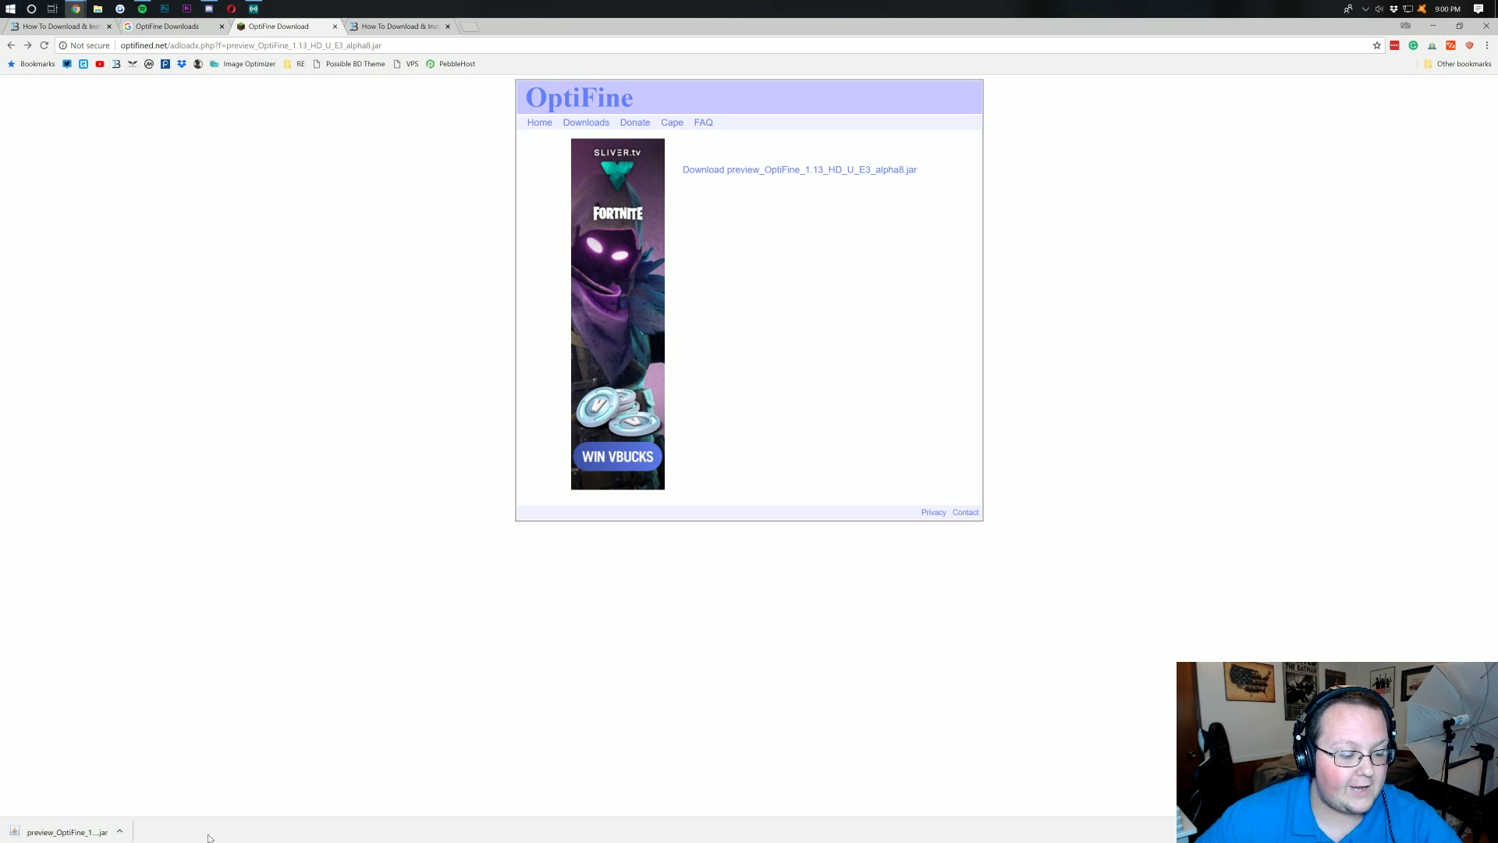
- Minimize the browser and move the OptiFine jar file to the upper middle of the desktop
left_click(1434, 26)
left_click_drag(21, 37, 726, 176)
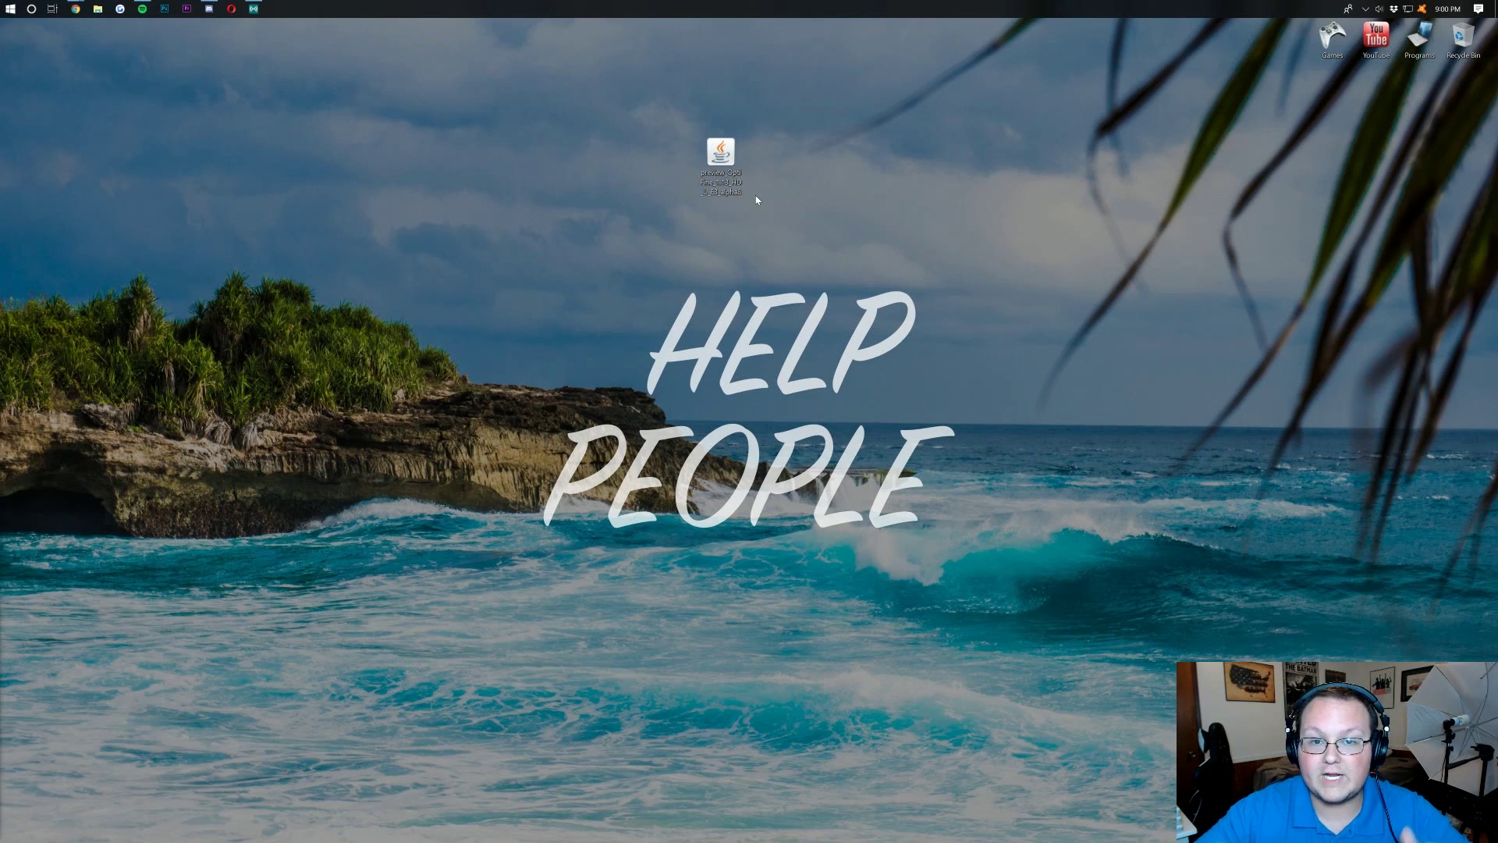
- Open the Downloads folder with the Run command "downloads" to check its contents, and close it again
key("super+r")
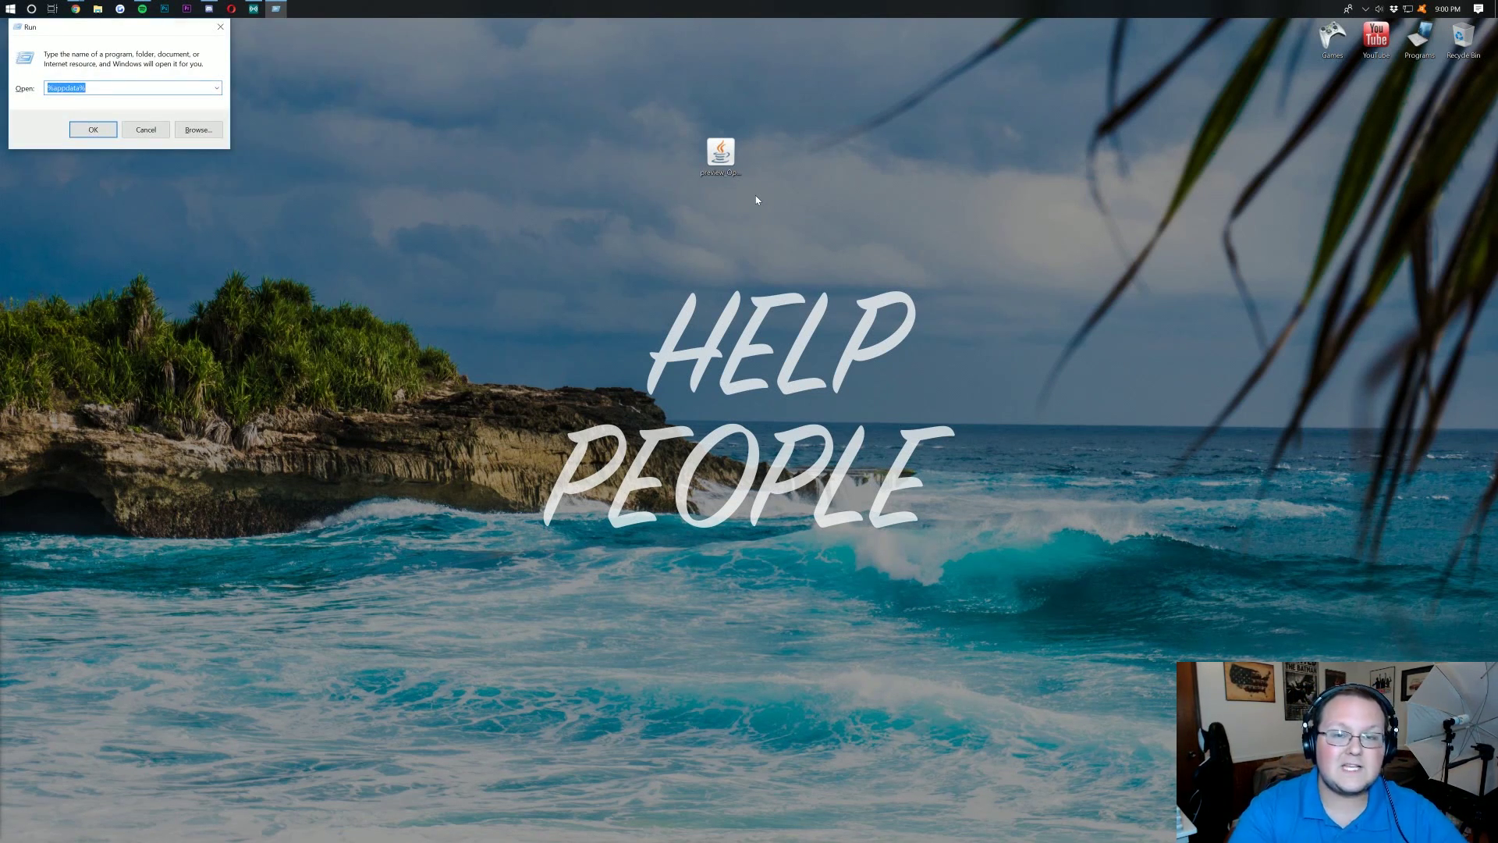
type("%appdata%")
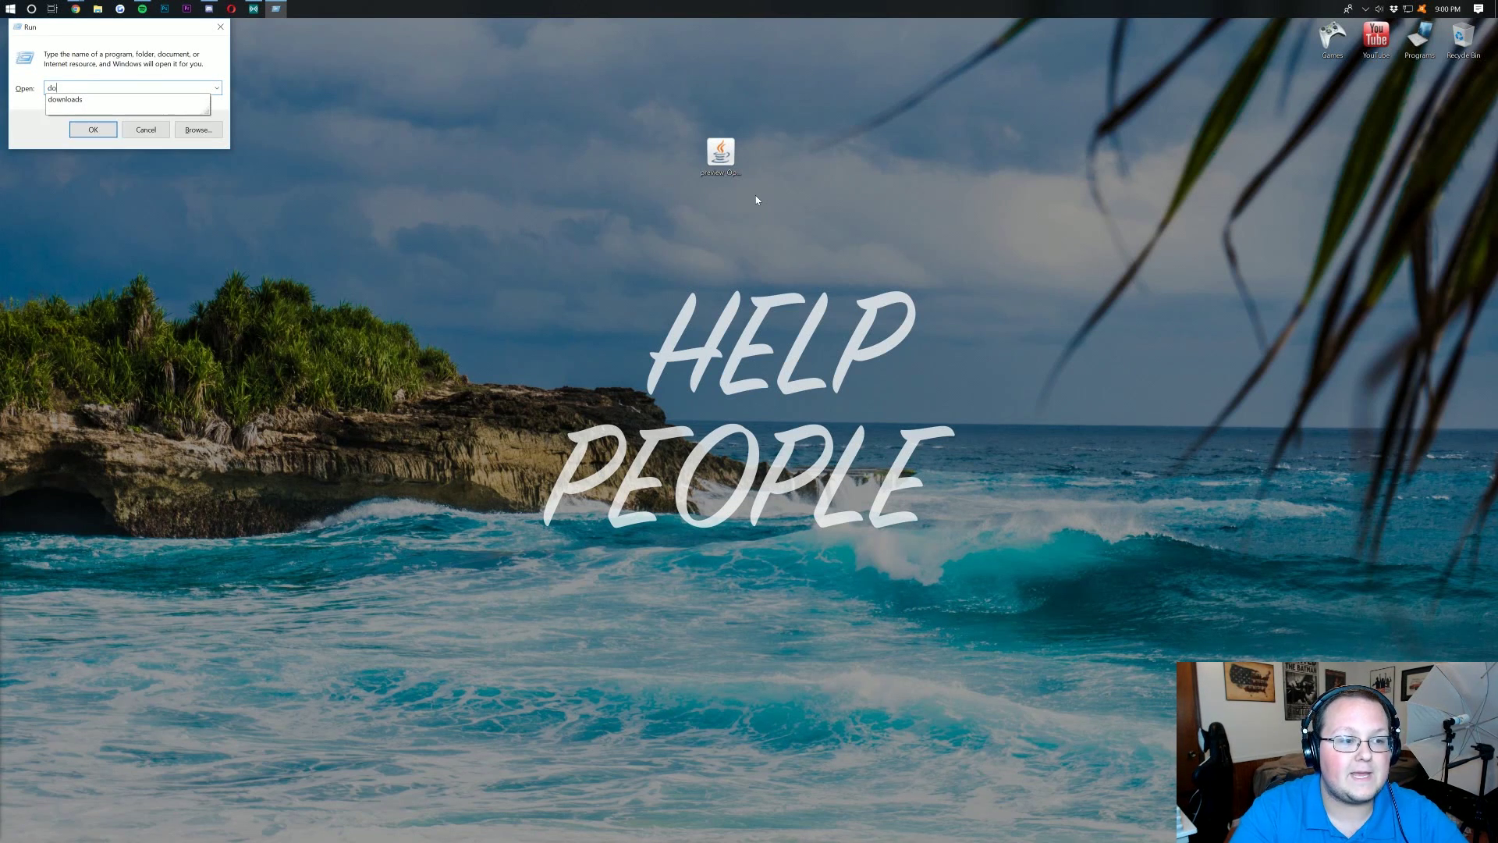
key("Return")
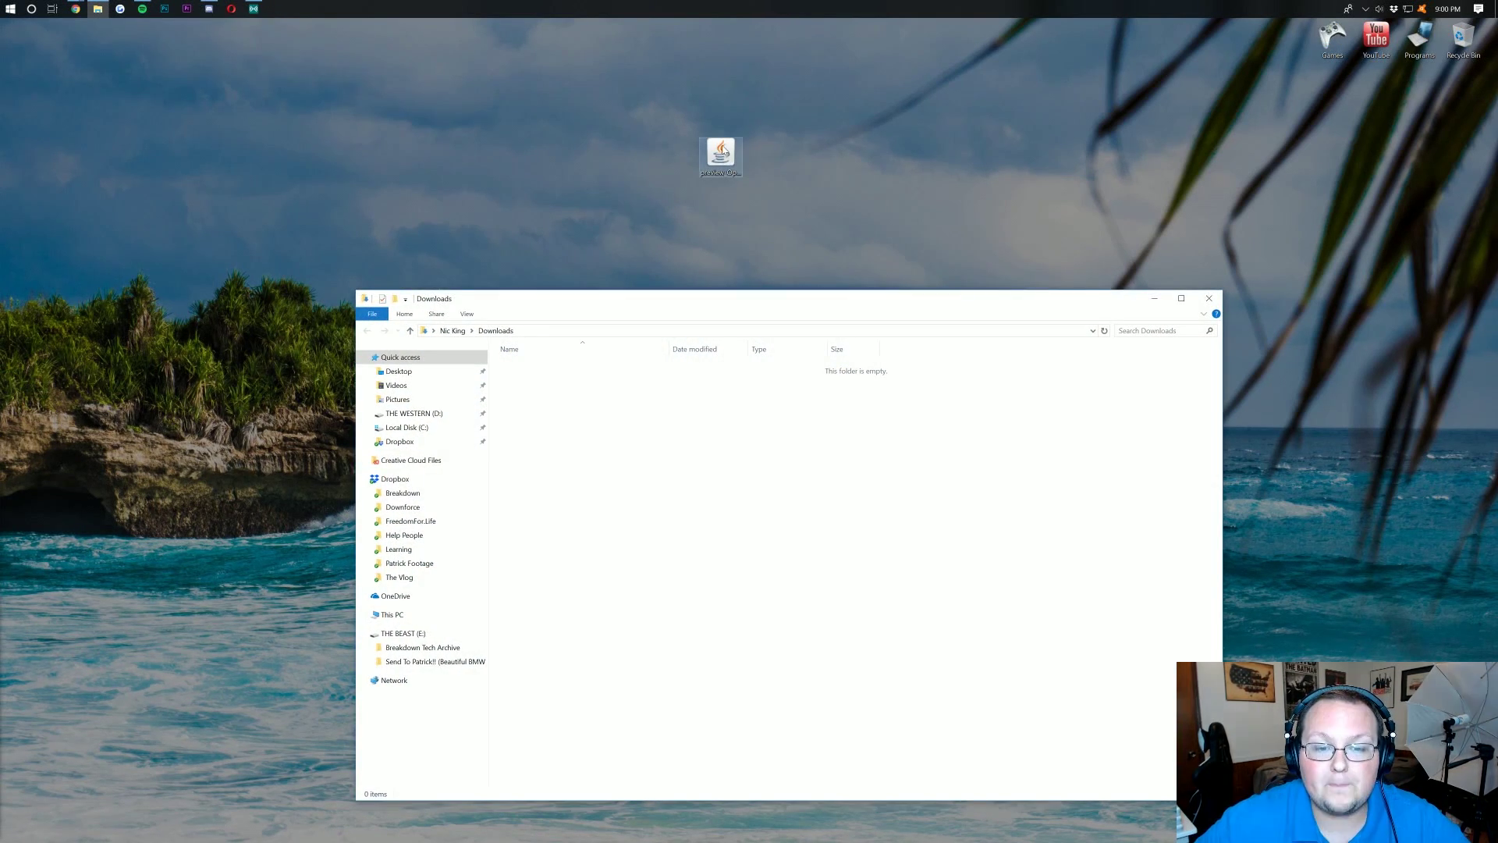
mouse_move(721, 152)
left_mouse_down()
mouse_move(546, 427)
mouse_move(422, 427)
mouse_move(854, 292)
mouse_move(680, 170)
mouse_move(714, 156)
left_mouse_up()
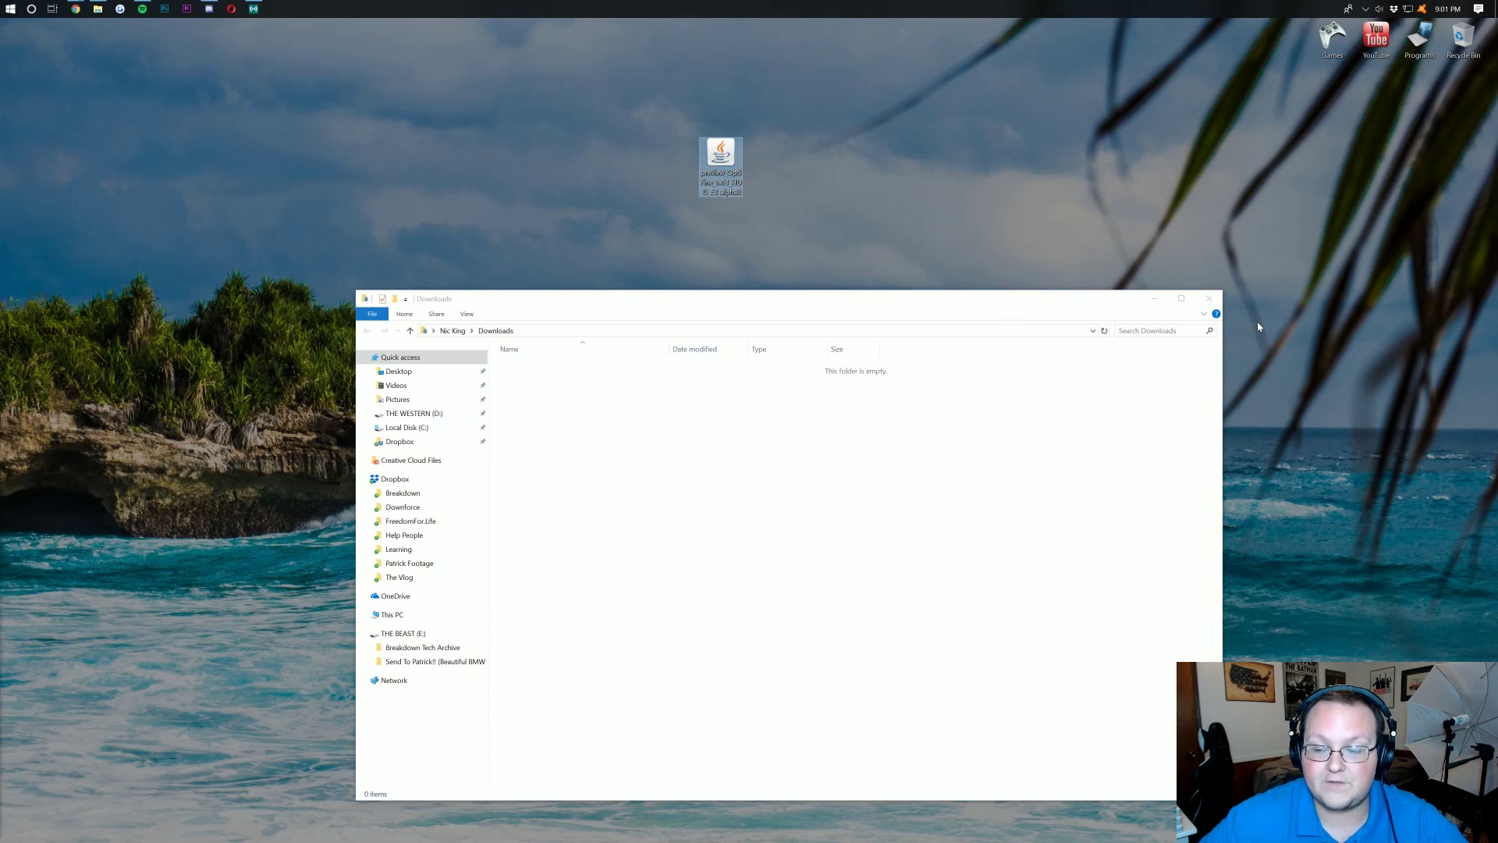
left_click(1210, 298)
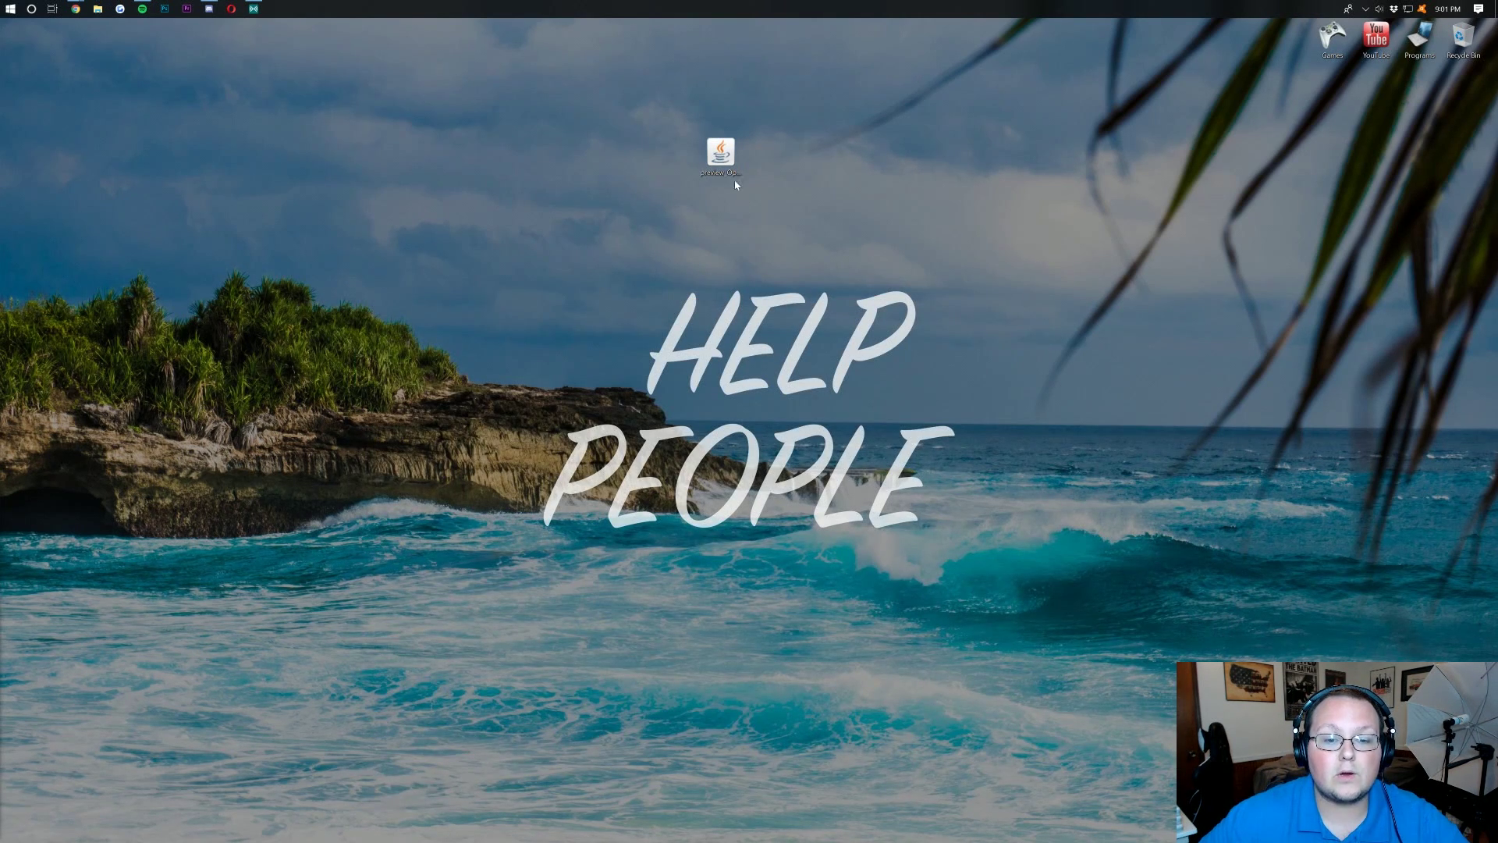
- Open the OptiFine jar file on the desktop with Java to start the OptiFine Installer
right_click(721, 151)
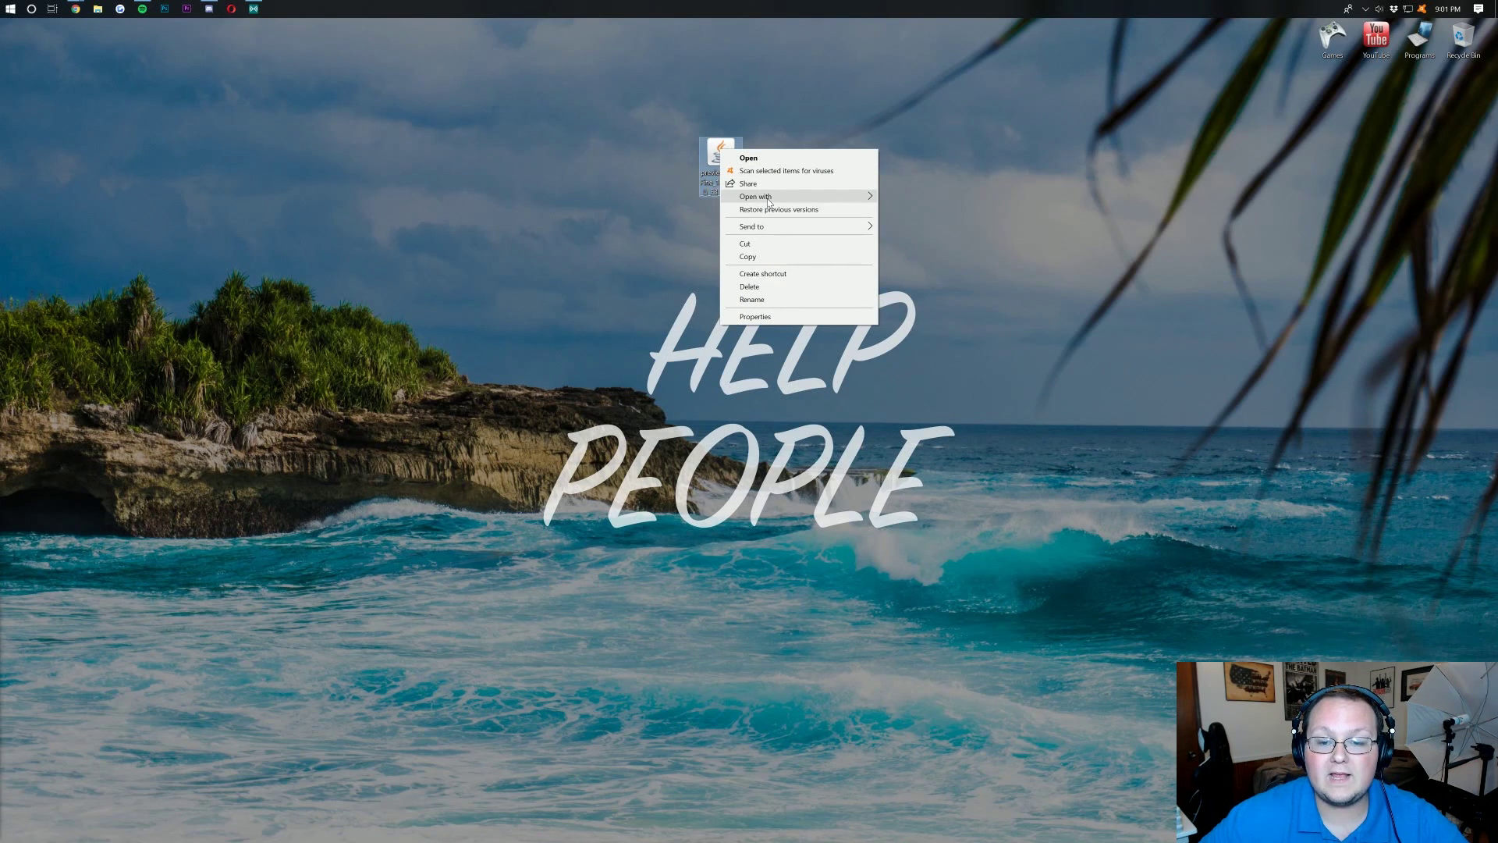
mouse_move(768, 202)
left_click(929, 197)
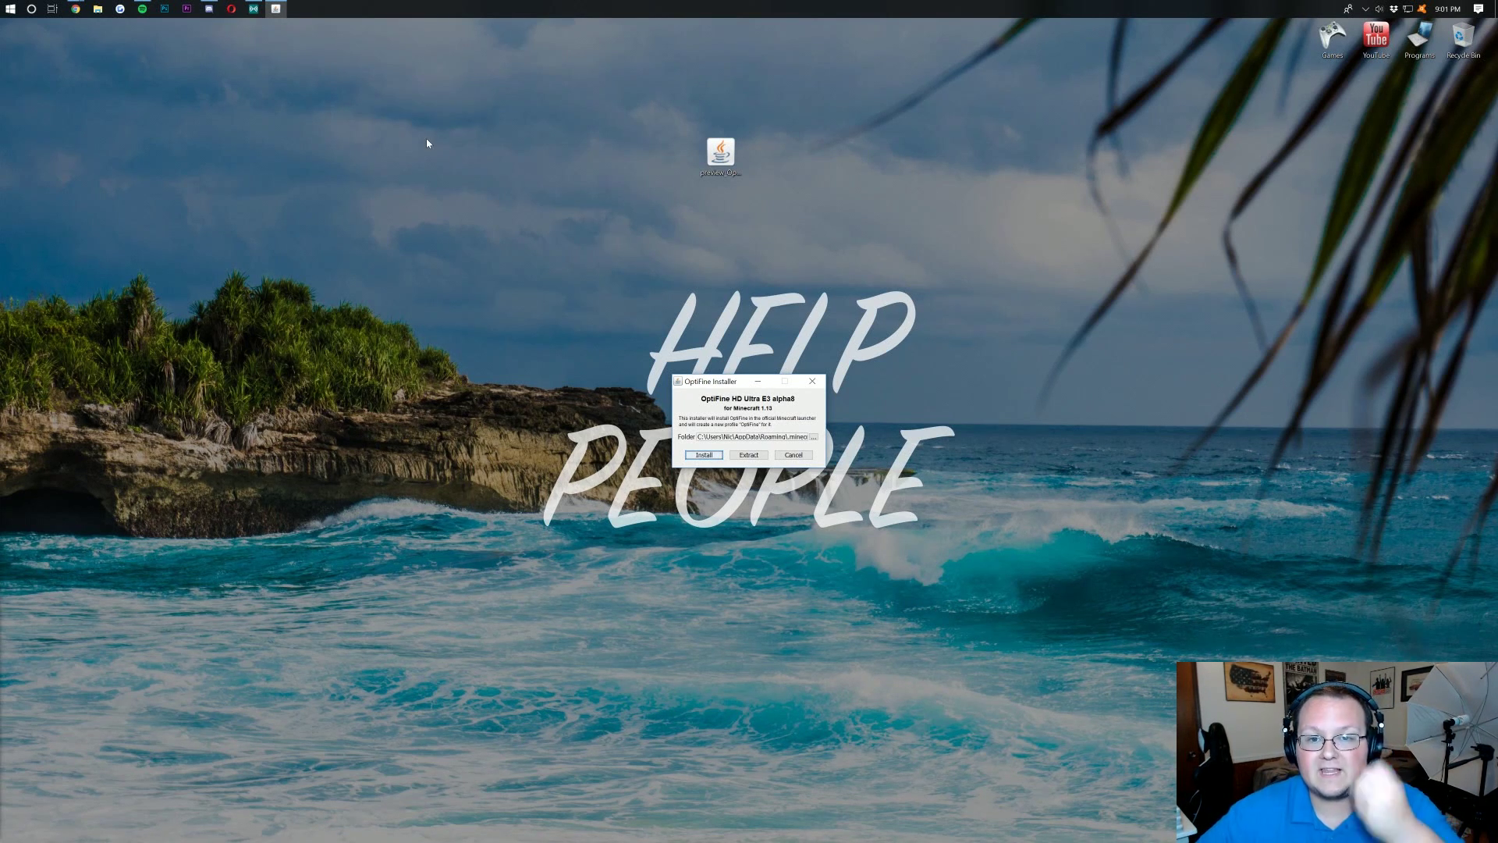
- Switch to Chrome, look over the article on installing the Java SE Development Kit, and minimize the browser
left_click(75, 9)
left_click(162, 84)
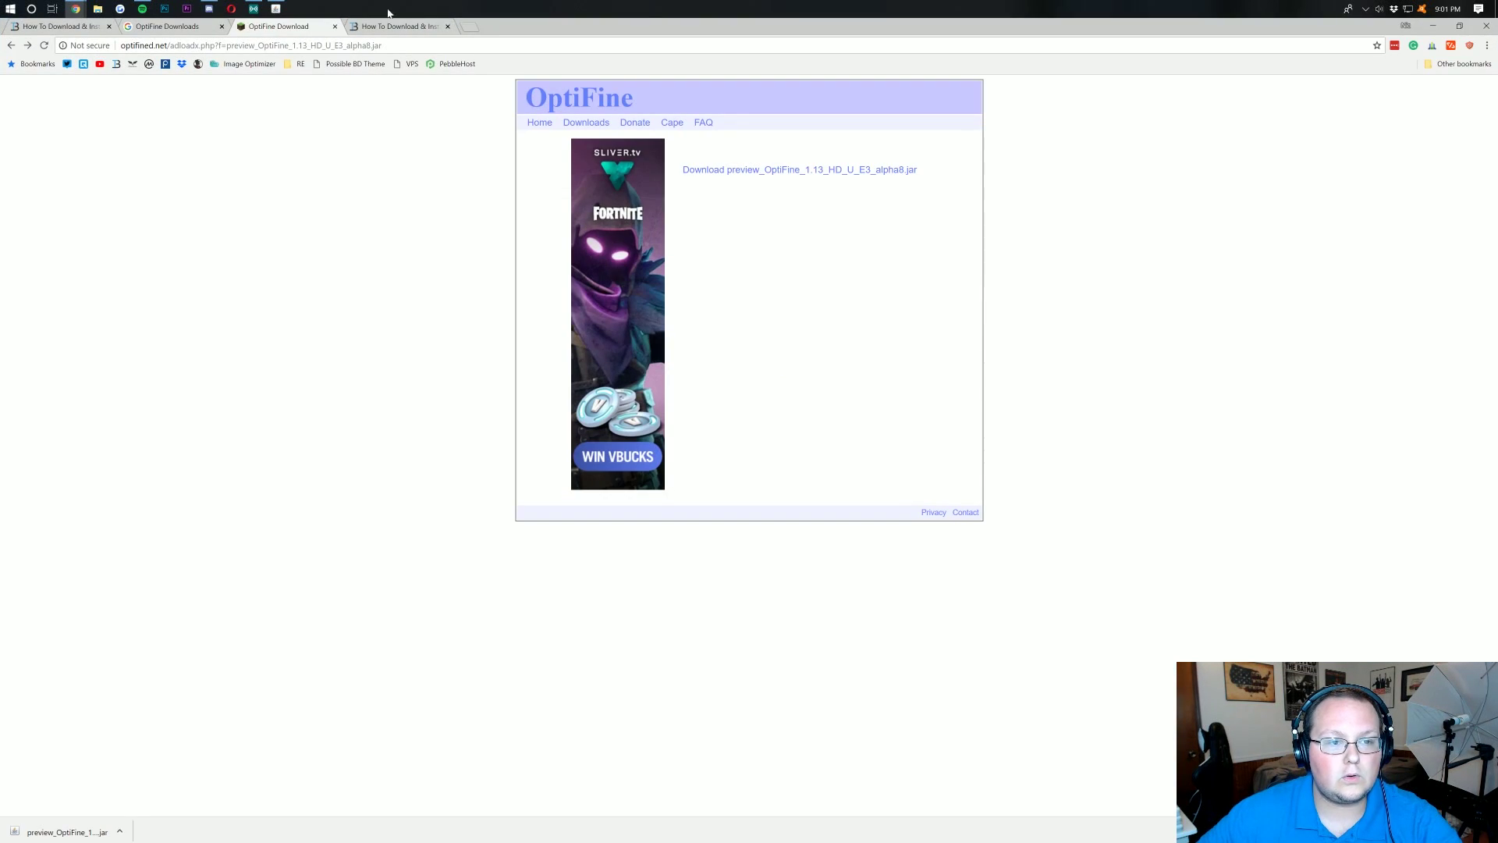
left_click(381, 25)
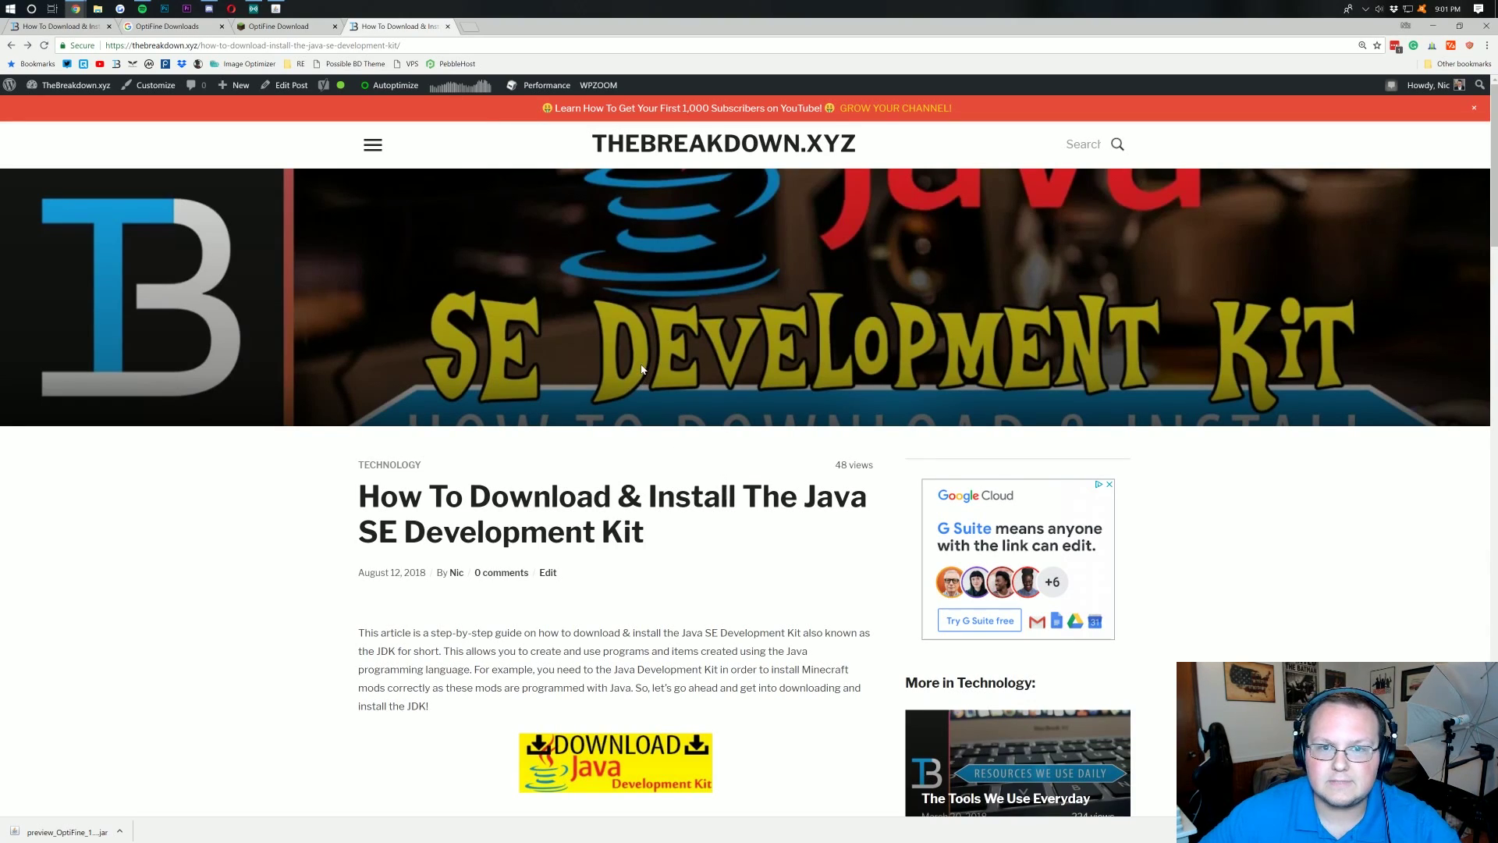
scroll(642, 369, "down", 3)
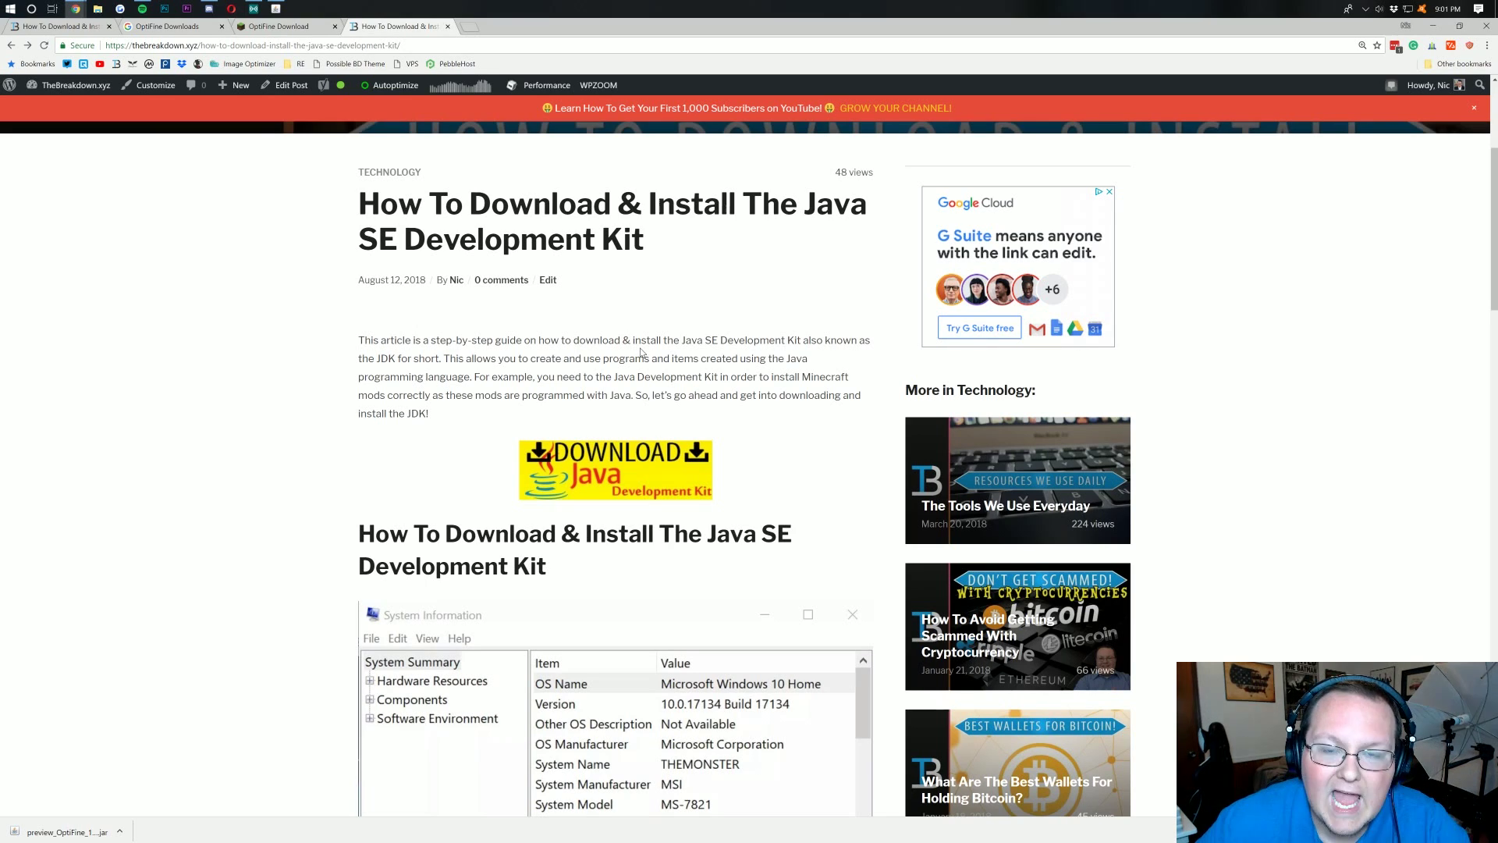
scroll(640, 350, "up", 3)
scroll(634, 328, "down", 3)
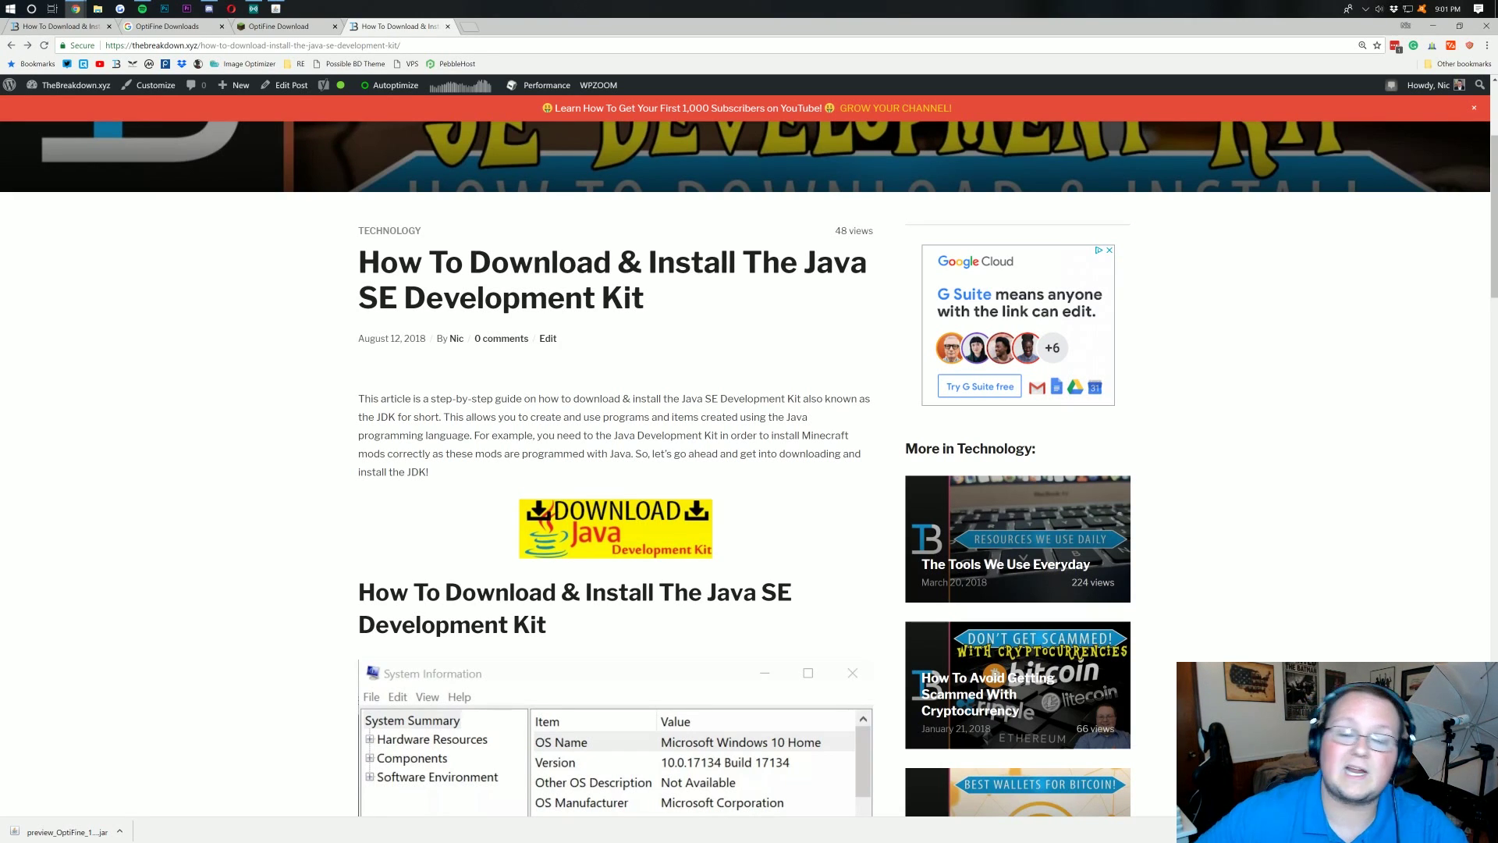
scroll(749, 469, "up", 1)
scroll(749, 468, "down", 3)
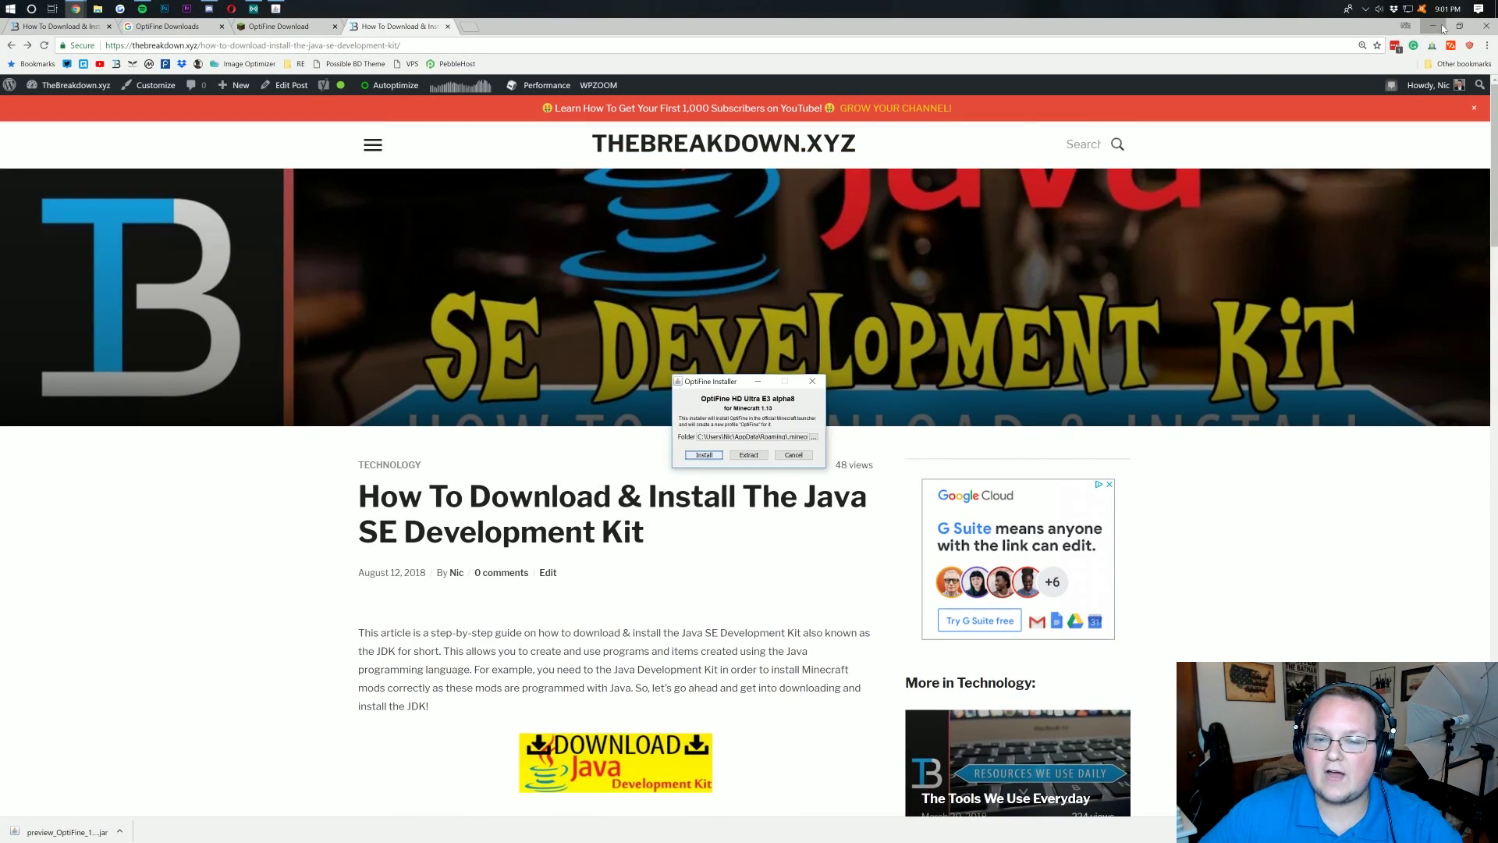
left_click(1434, 25)
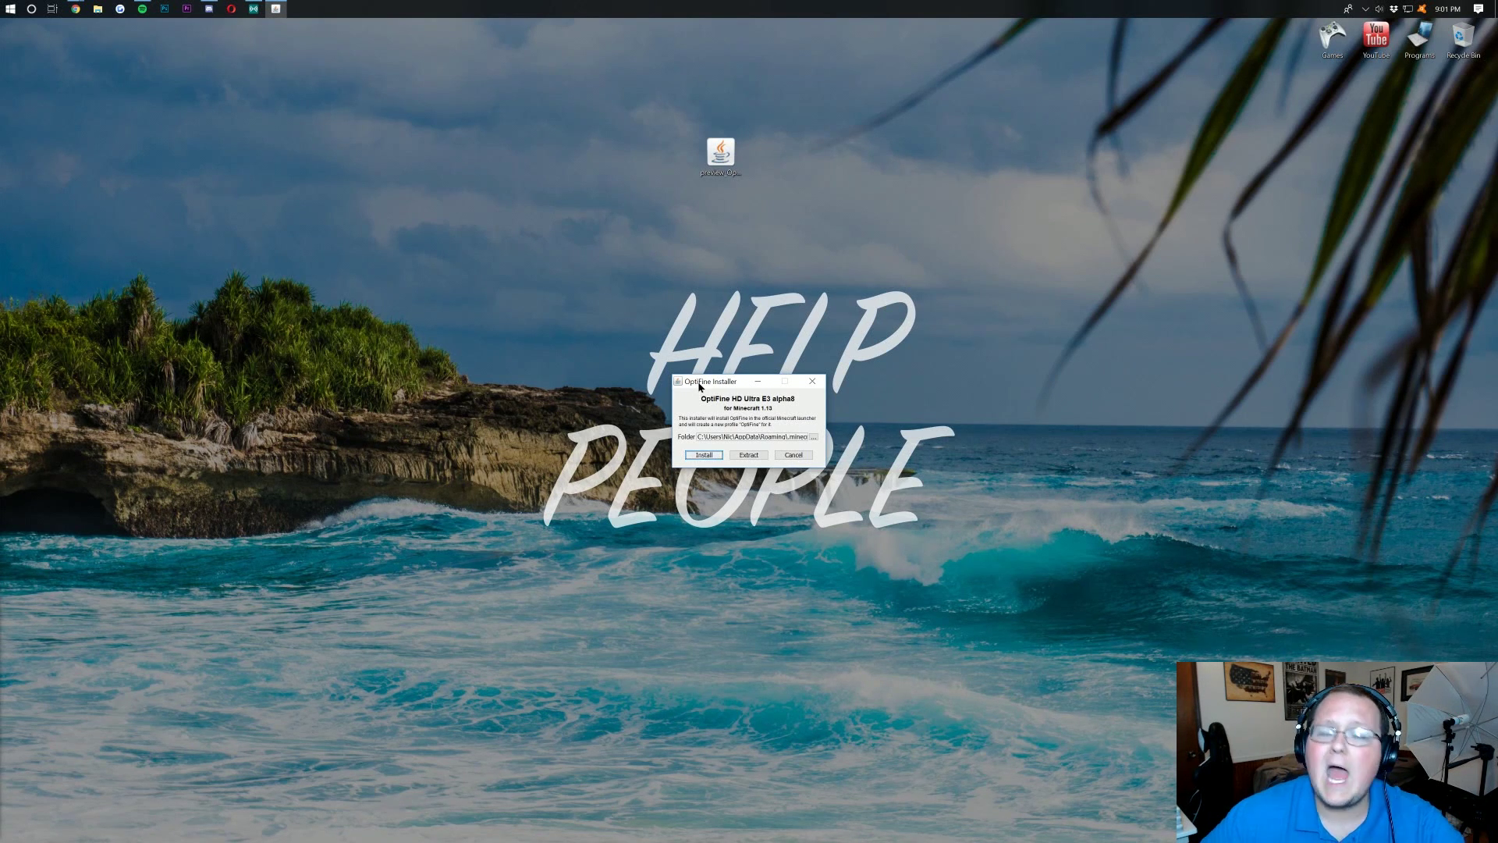
- Install OptiFine HD Ultra E3 alpha8 for Minecraft 1.13 in the default folder and dismiss the closing message
left_click_drag(699, 387, 698, 220)
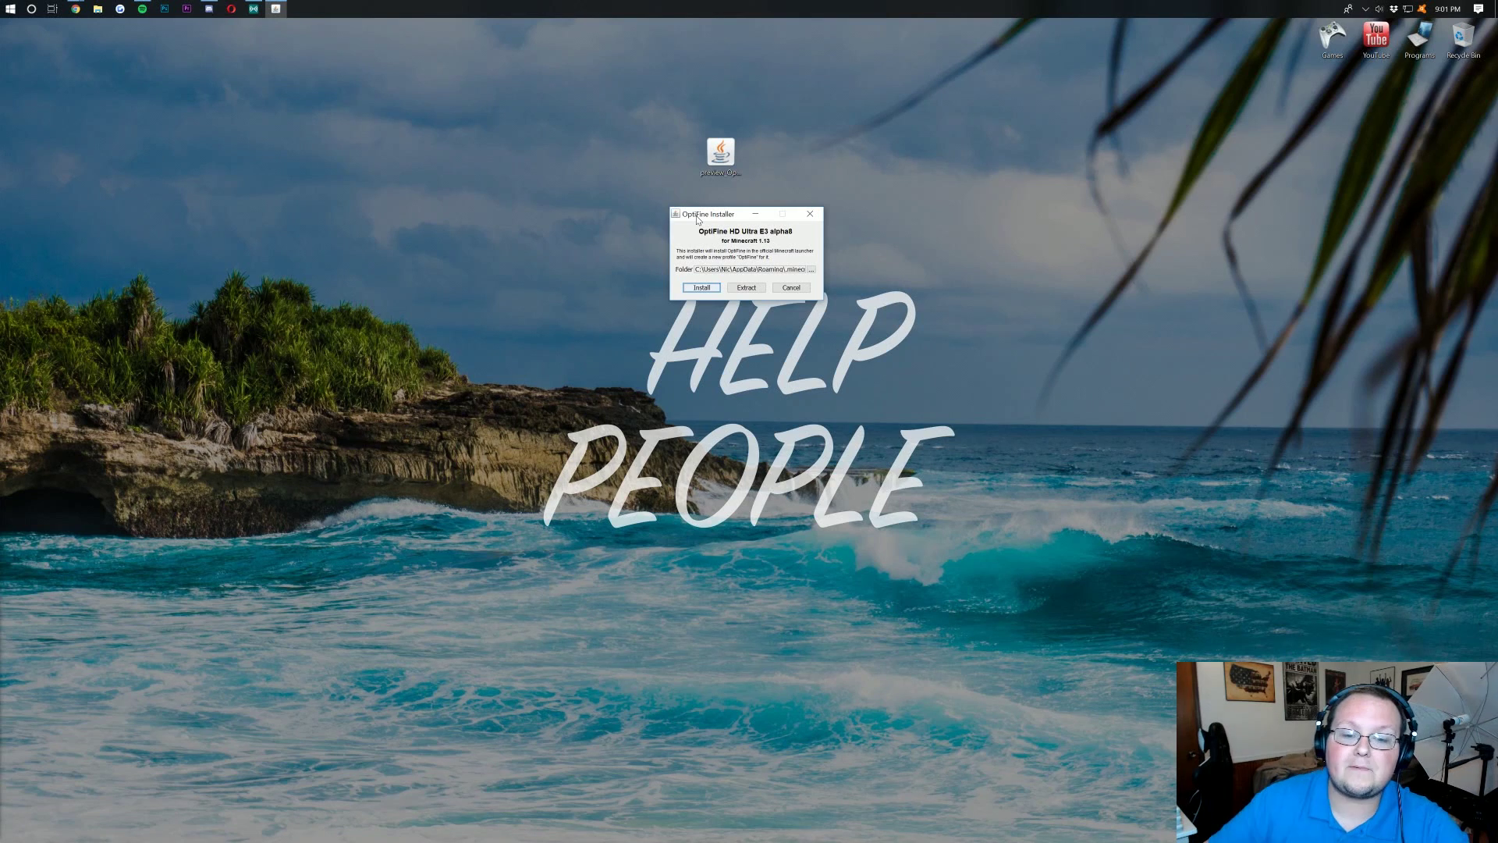
left_click(699, 290)
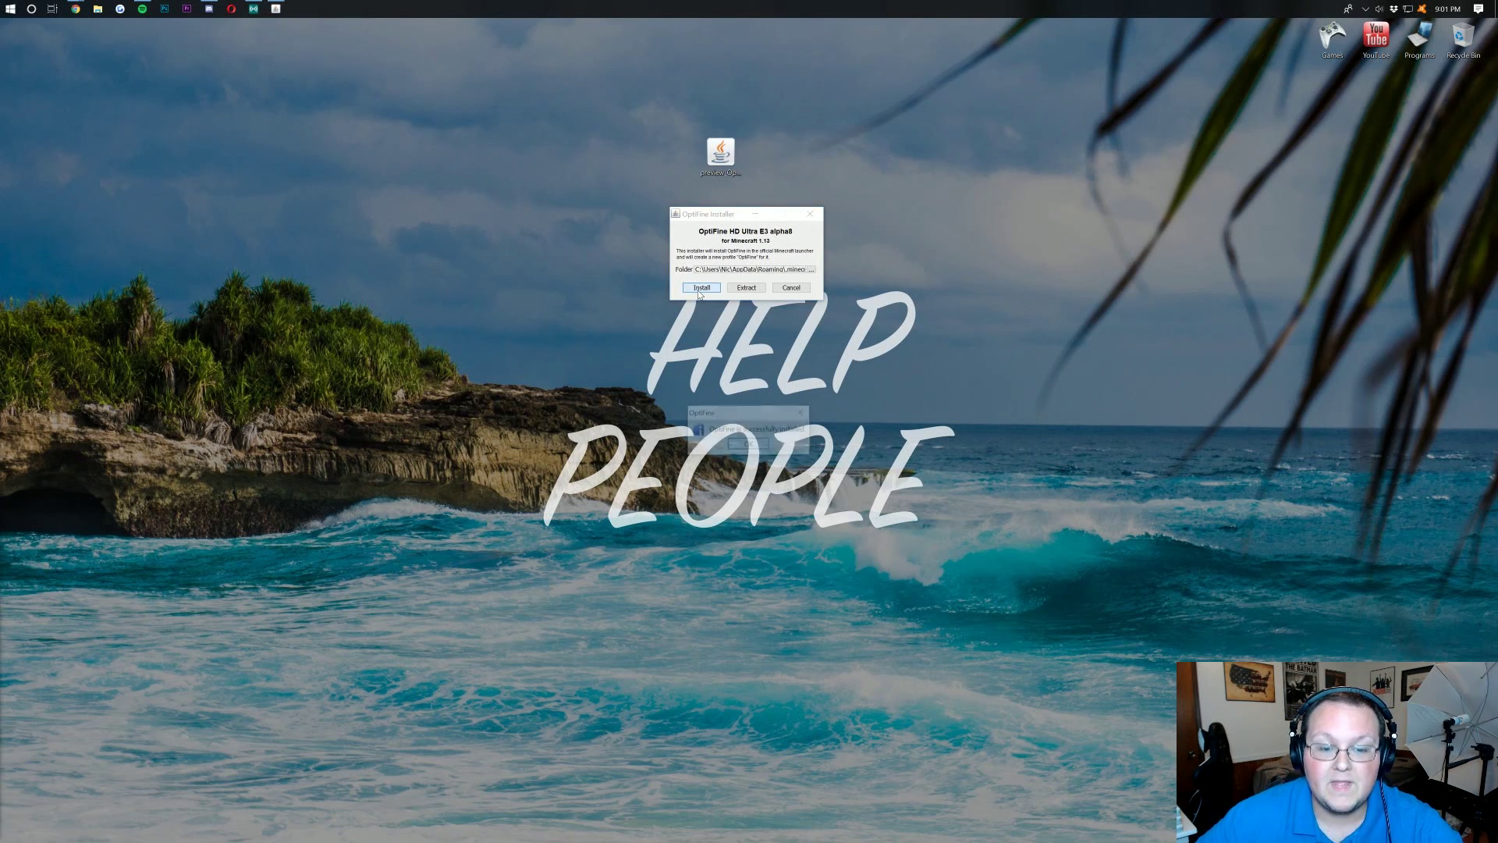
left_click(749, 445)
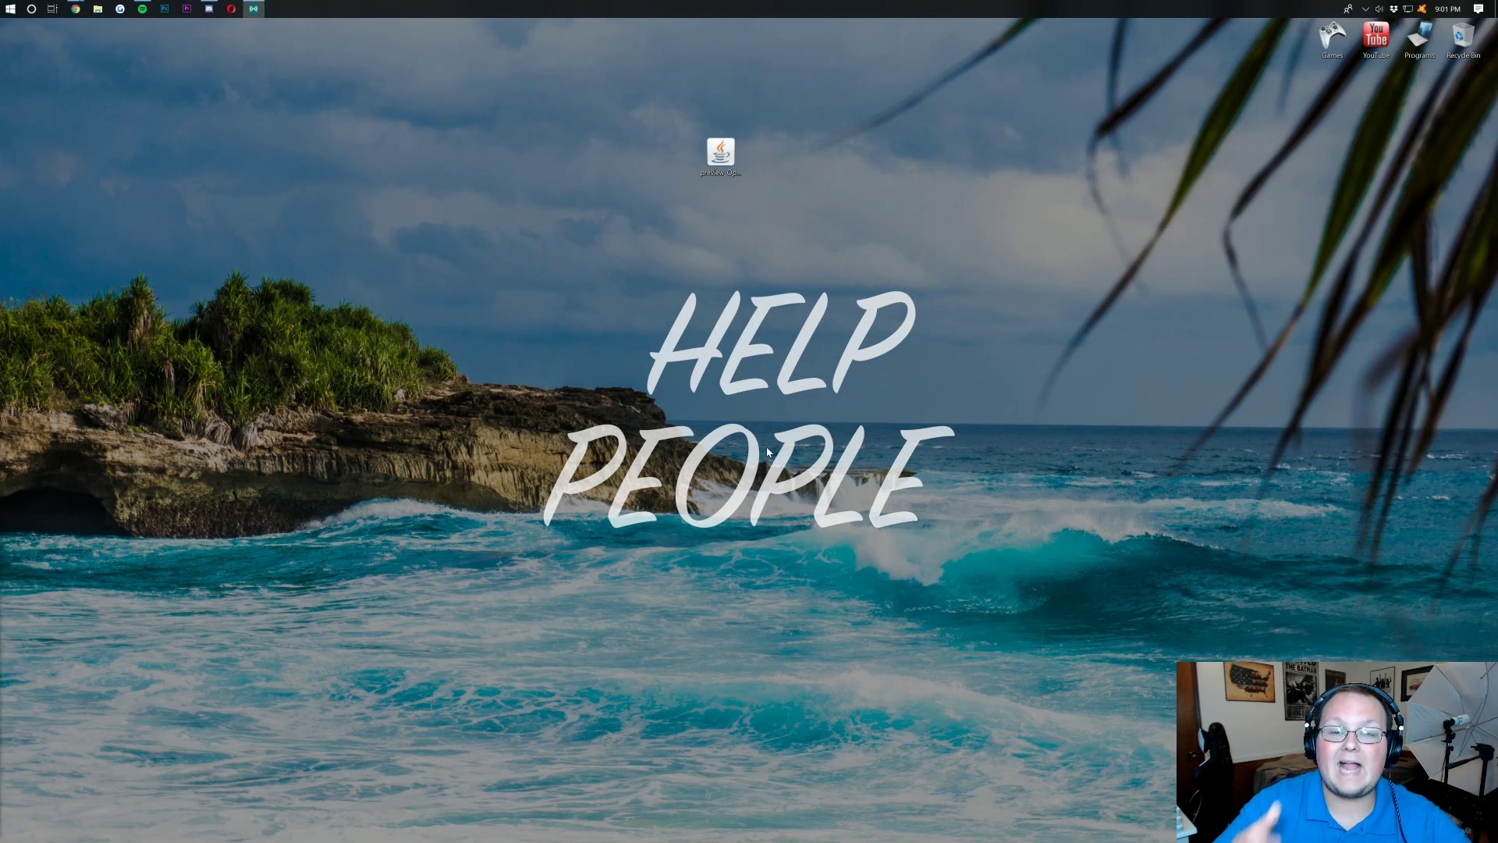
- Launch Minecraft from the Games folder on the desktop and close the folder window
double_click(1333, 39)
double_click(527, 464)
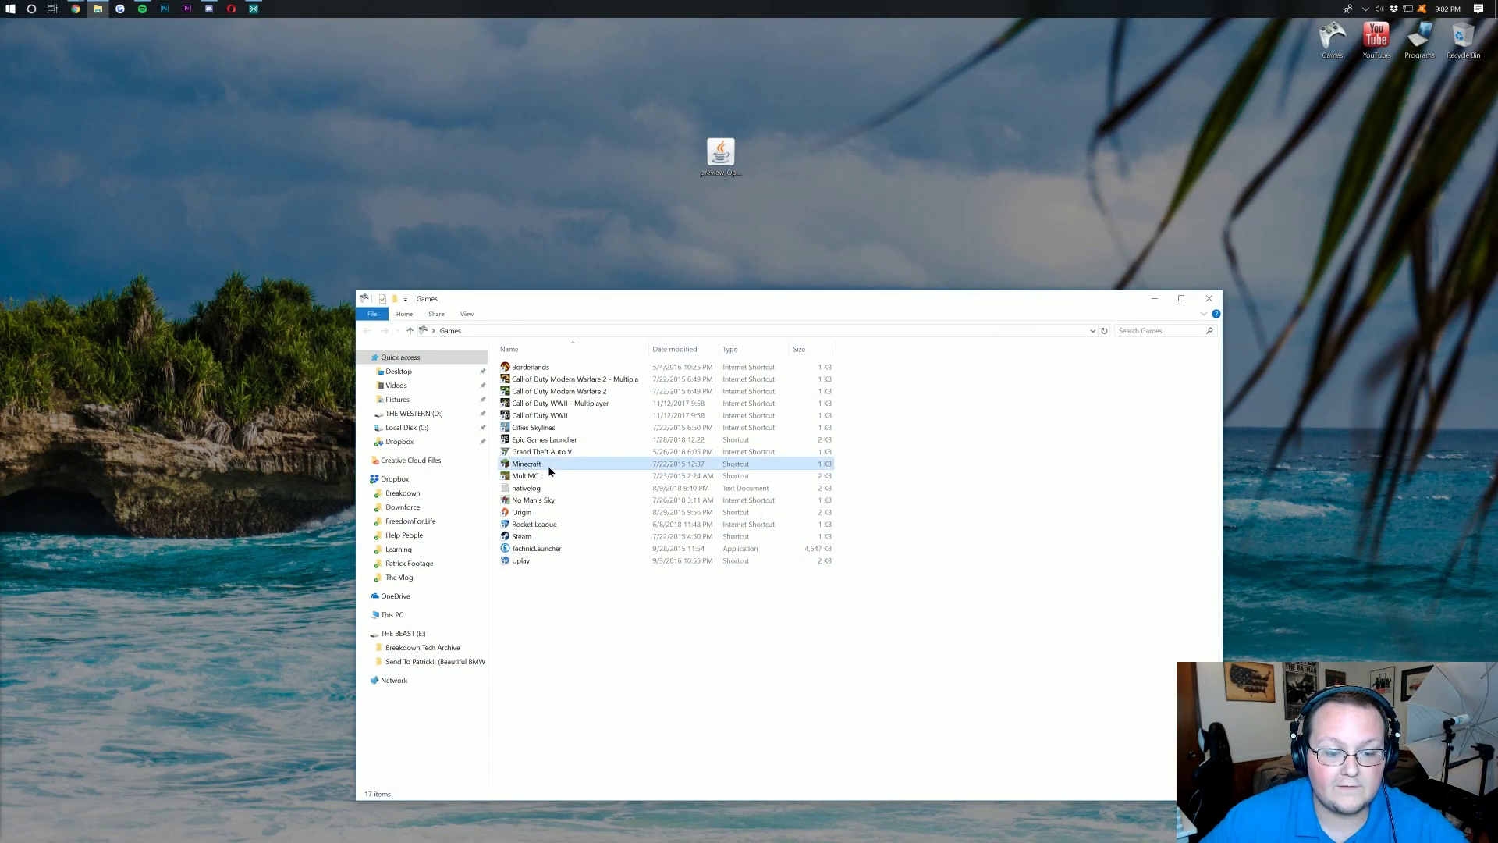
left_click(1209, 298)
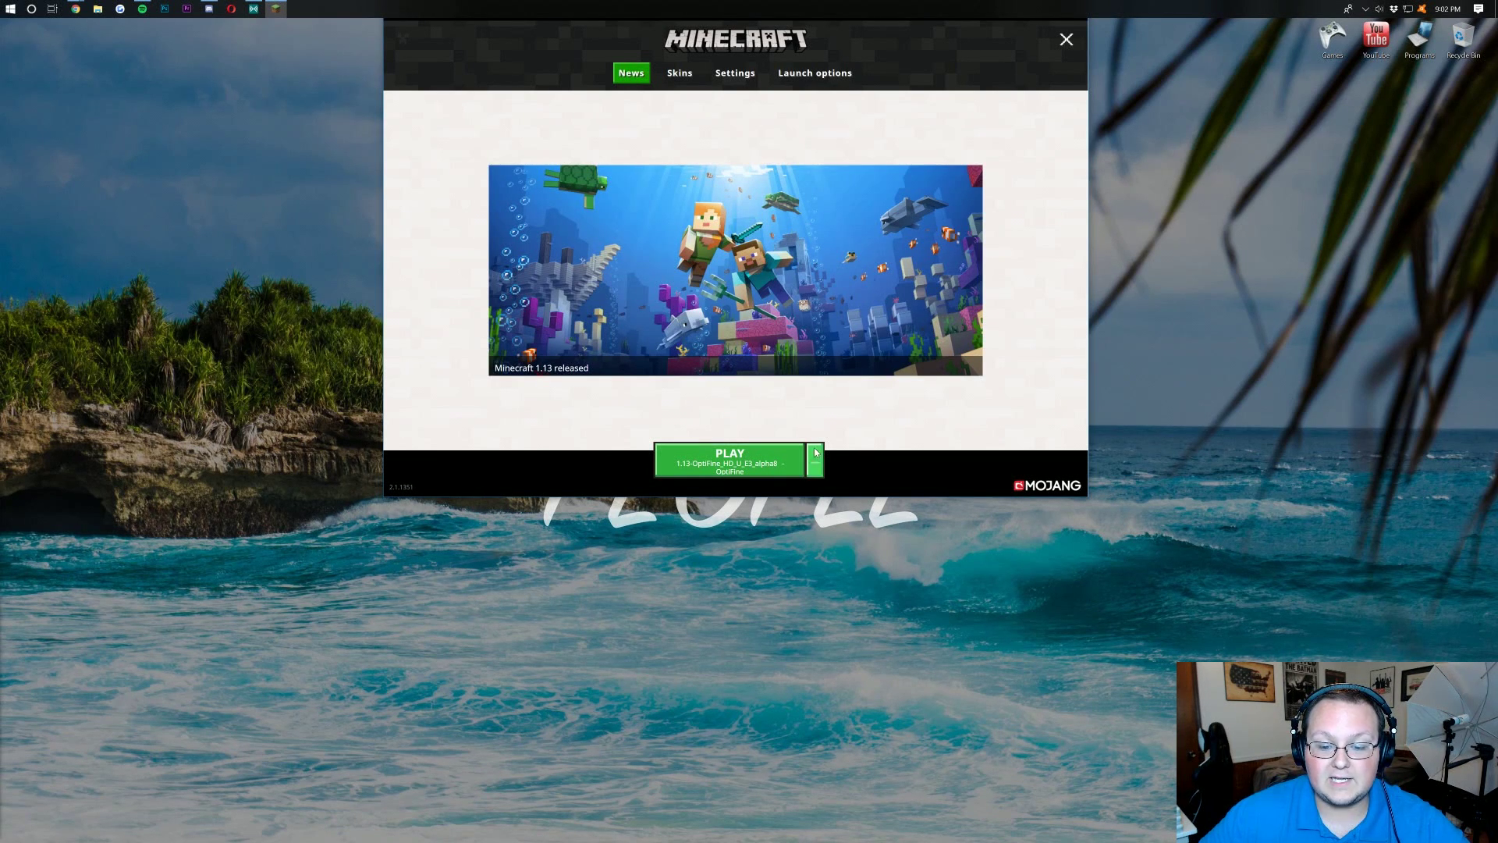
- Look over the game profiles available for launching in the Minecraft launcher
left_click(815, 466)
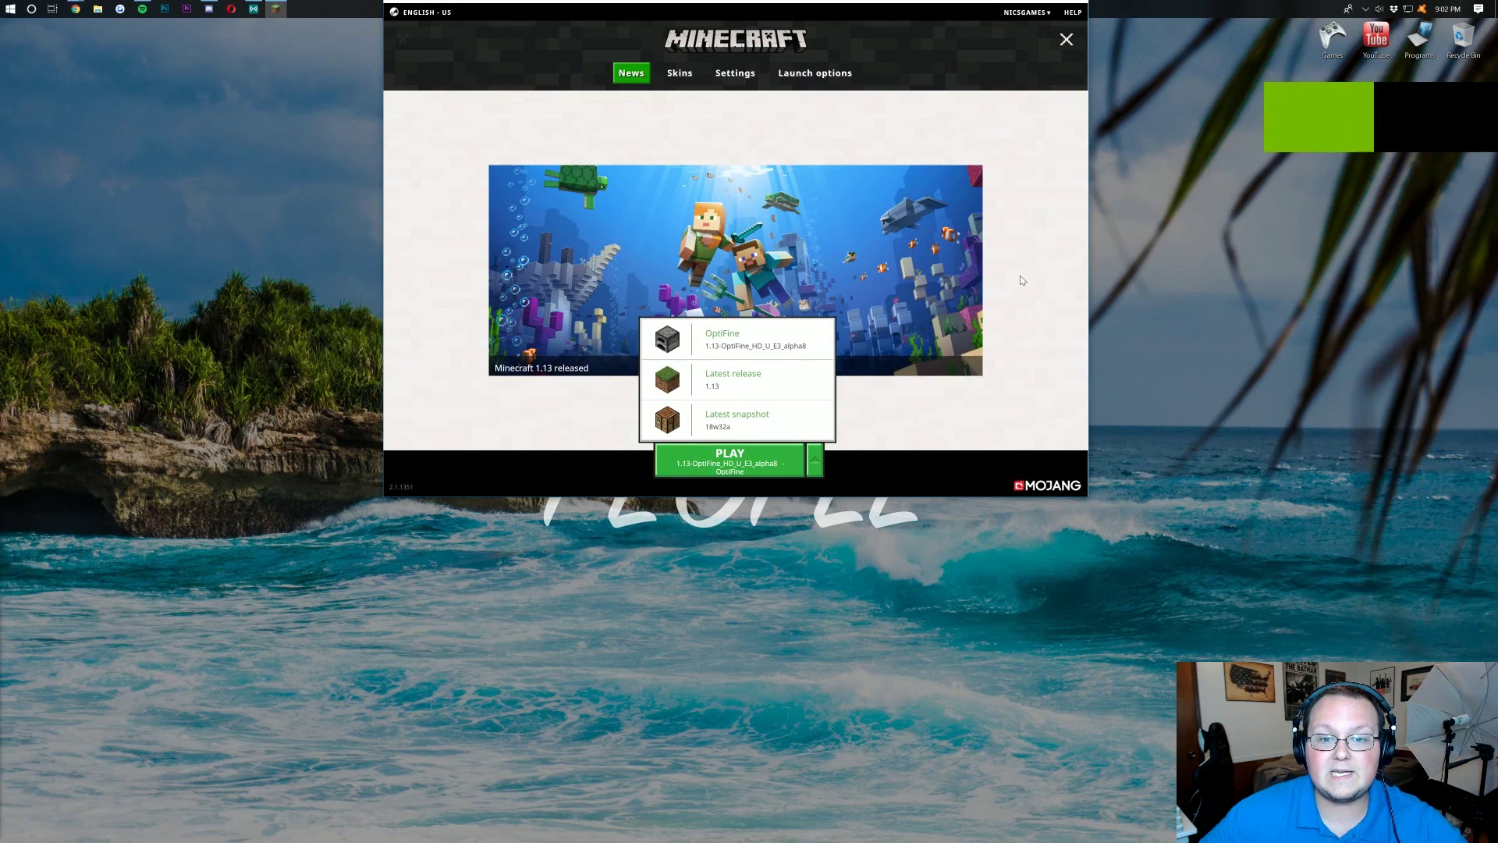
left_click(1067, 42)
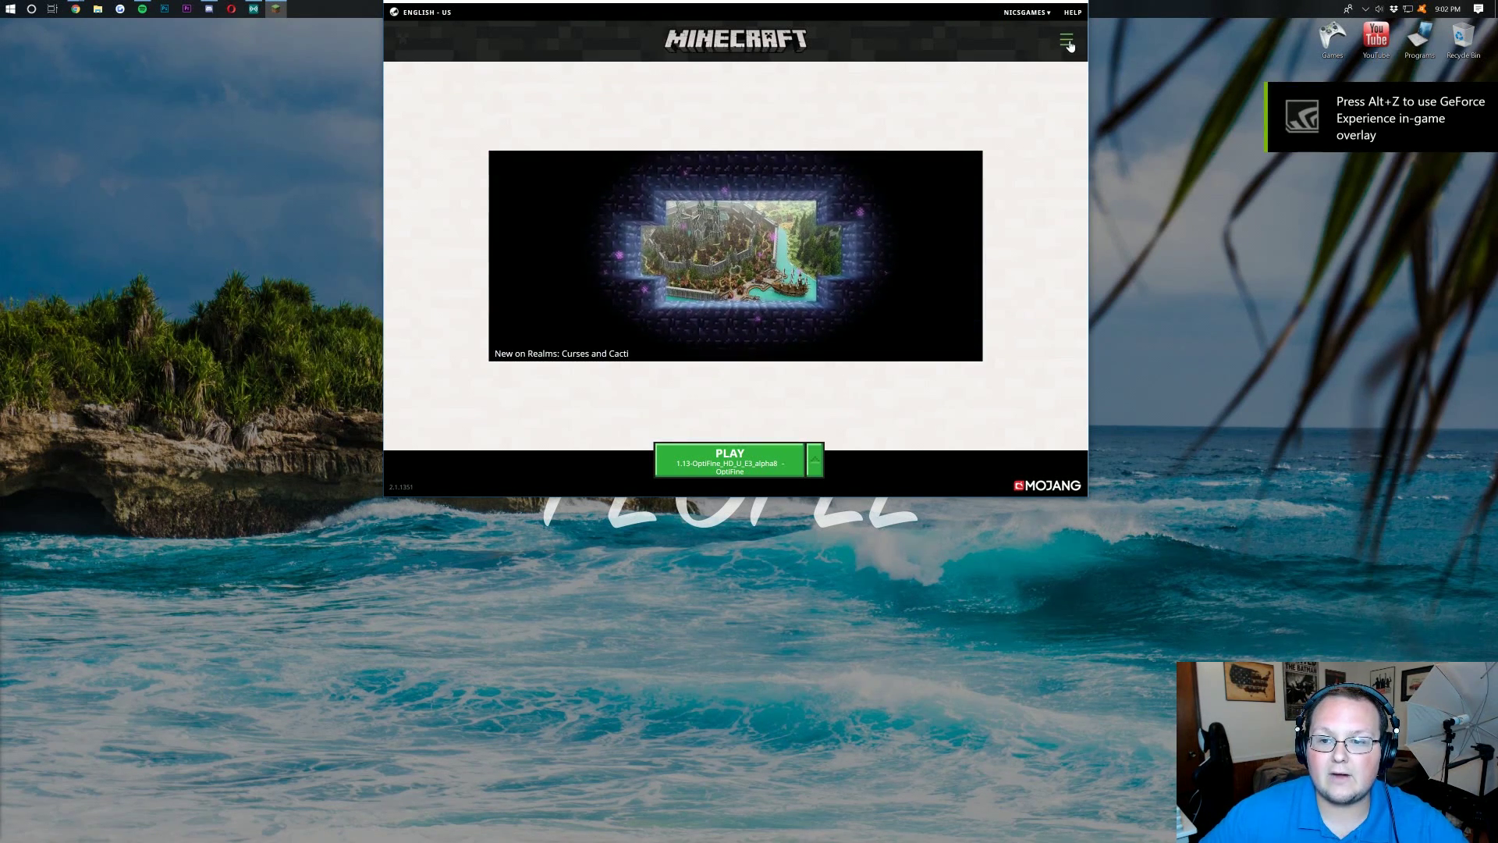
left_click(1066, 42)
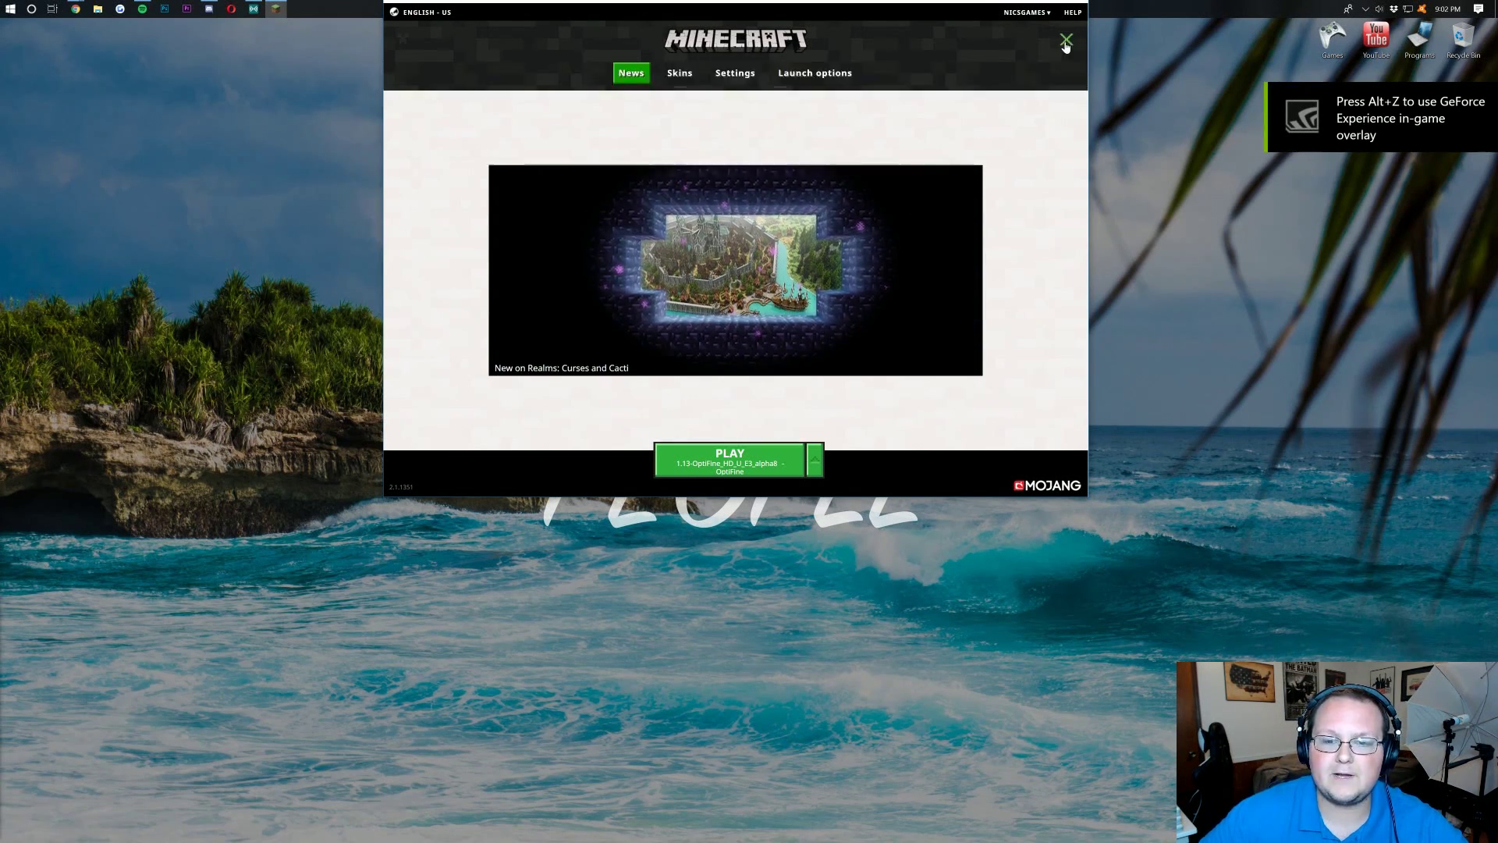
- Set the OptiFine launch profile's version to release 1.13-OptiFine_HD_U_E3_alpha8 and save the profile
left_click(837, 80)
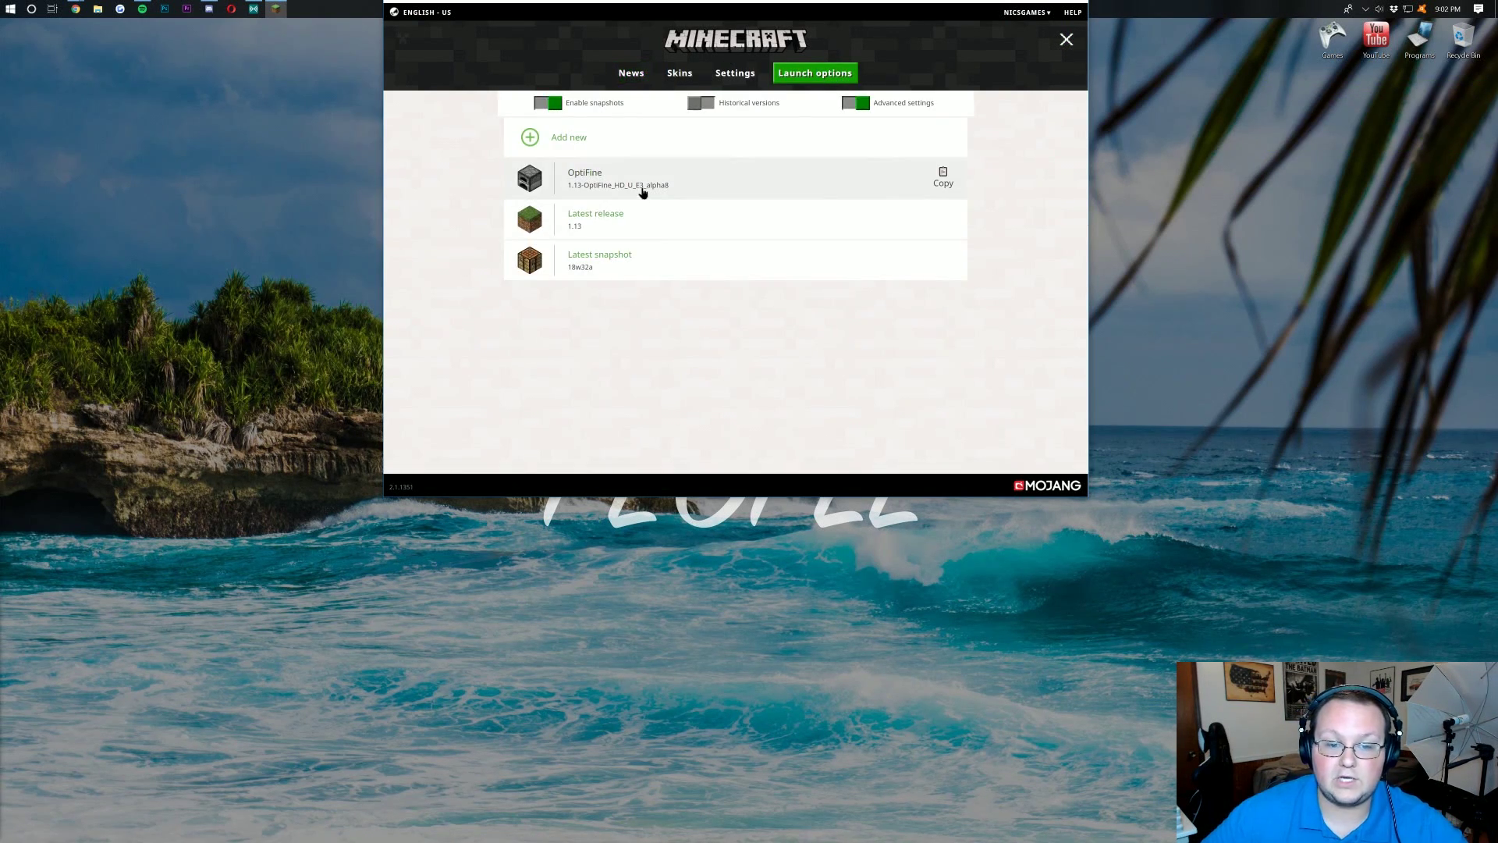
left_click(642, 192)
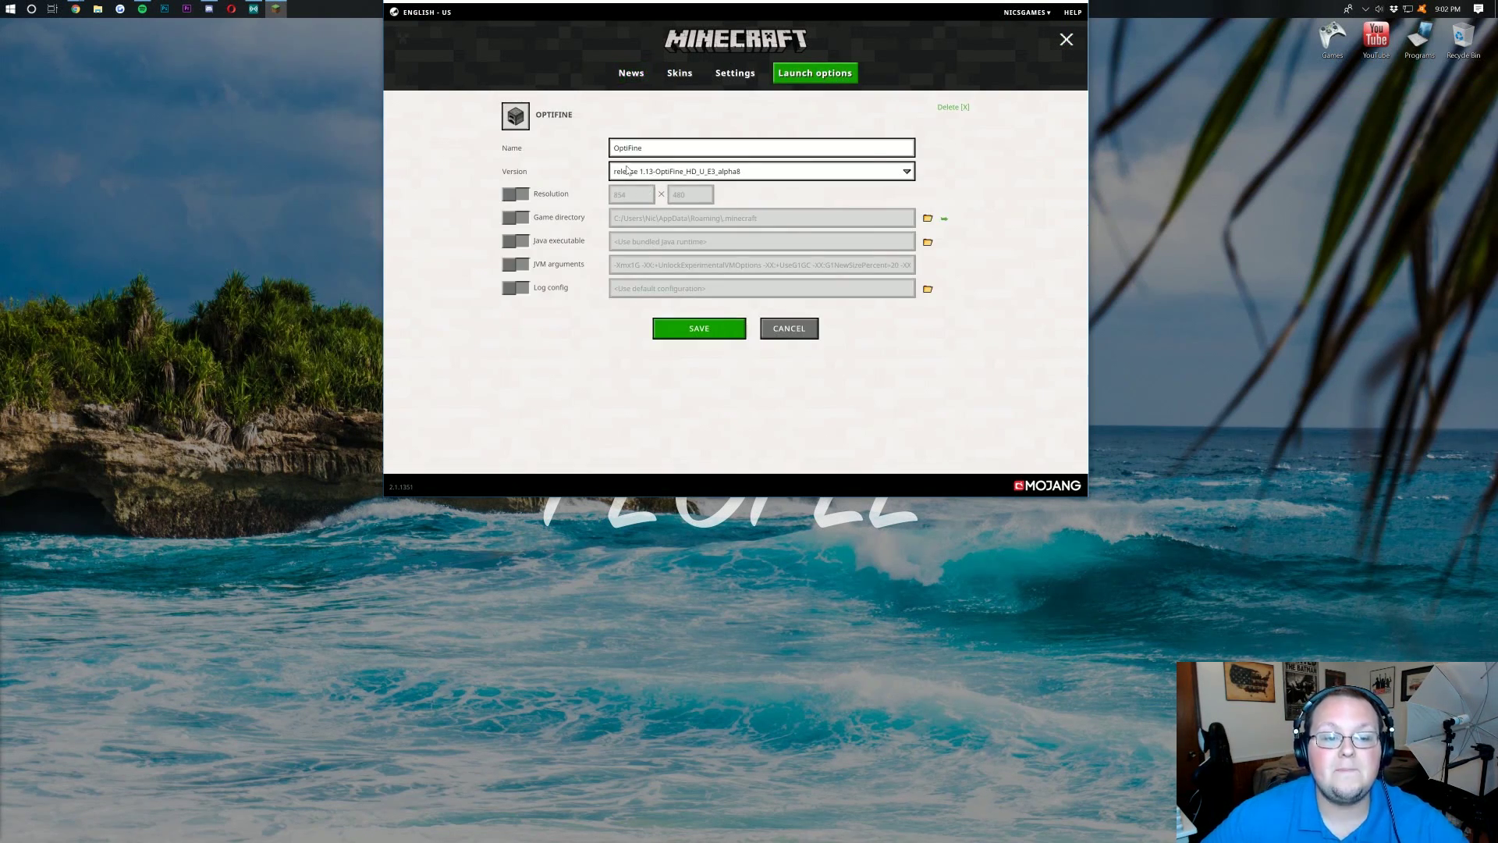
left_click(676, 171)
scroll(718, 257, "down", 5)
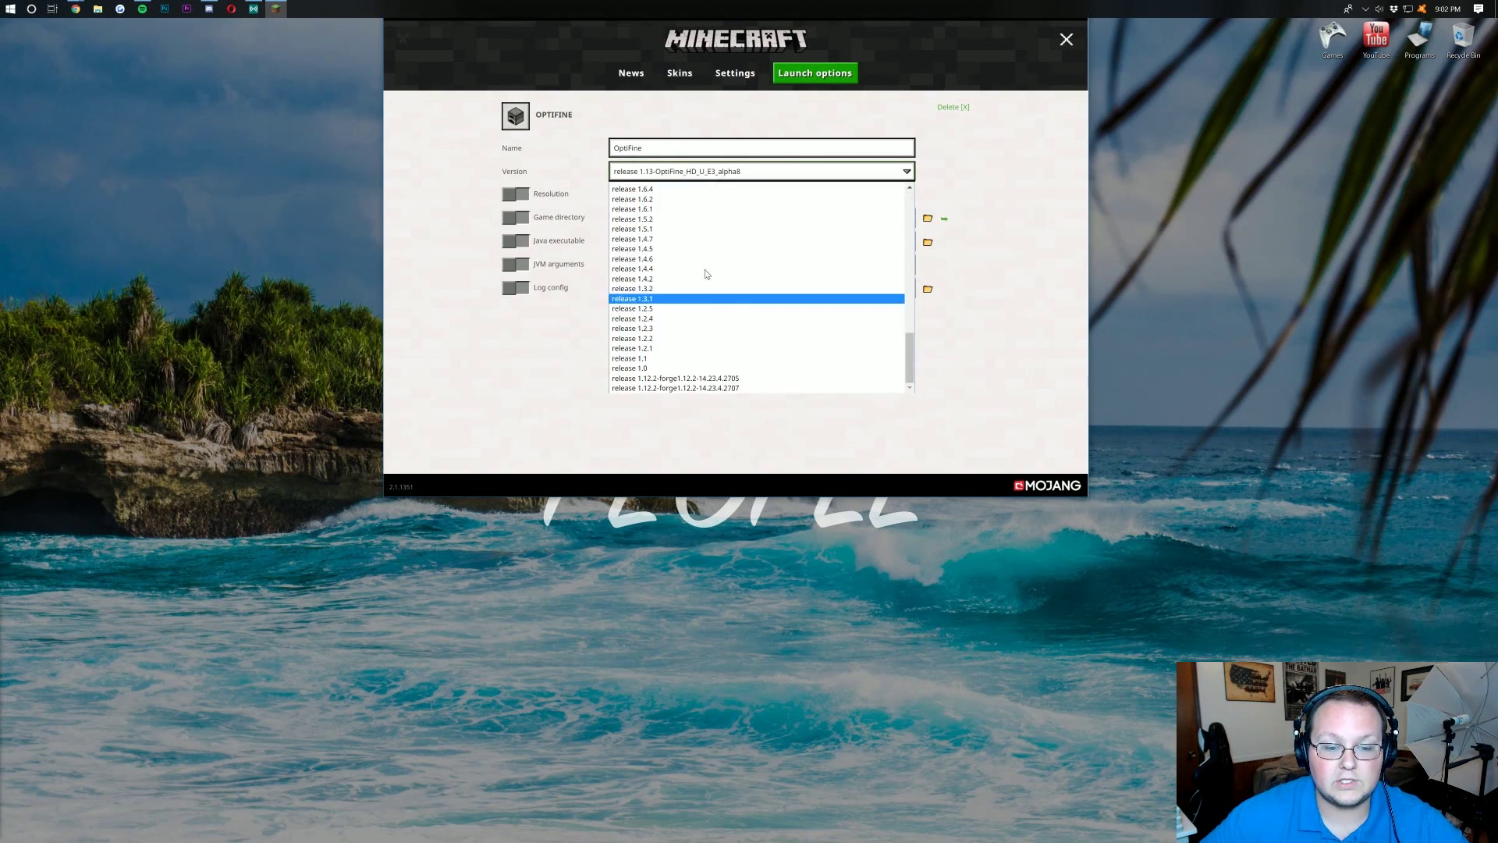
scroll(707, 272, "up", 5)
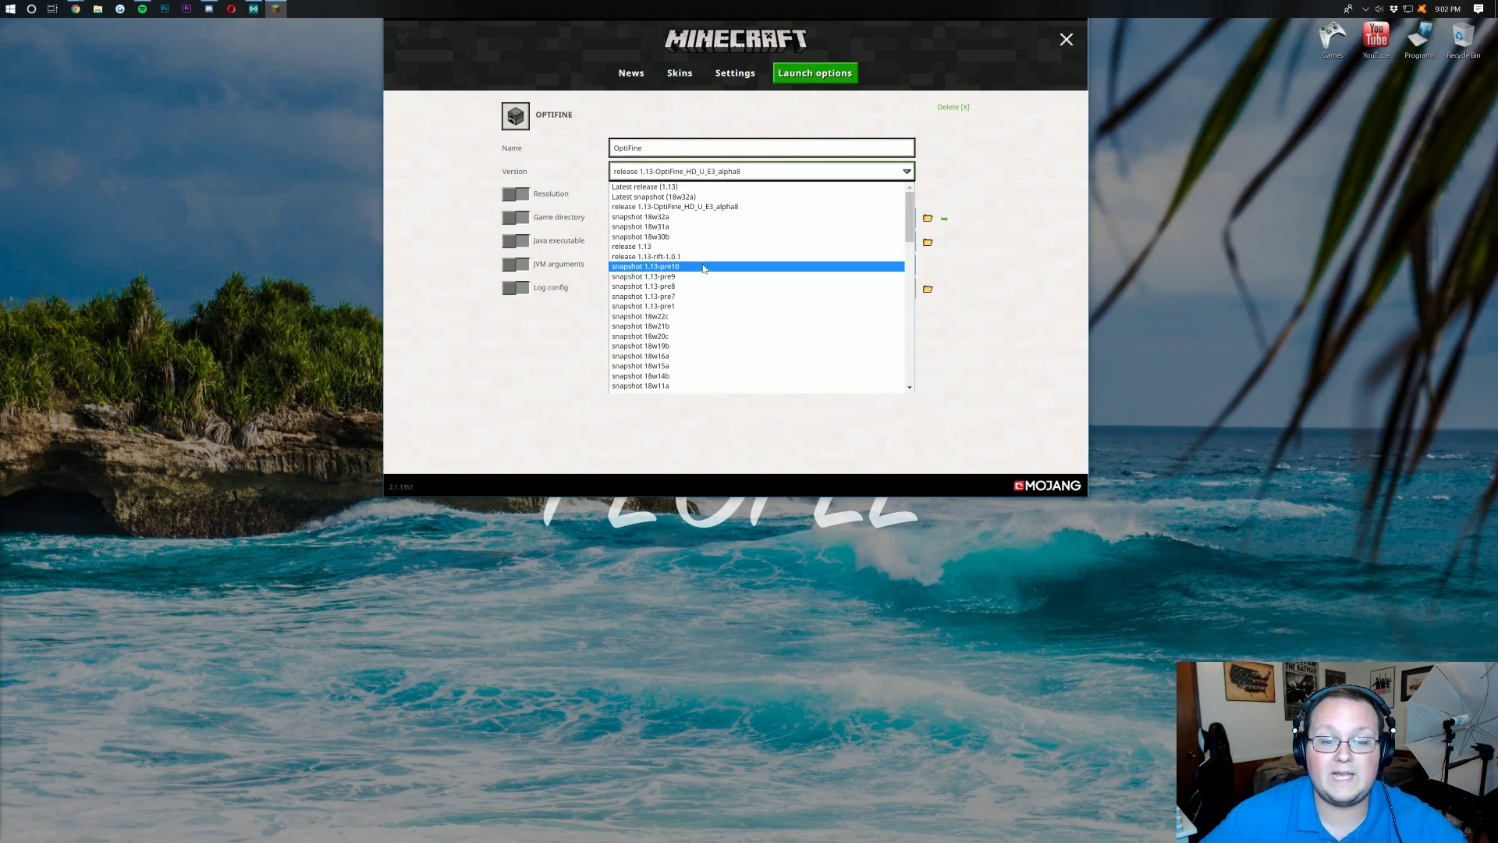
left_click(699, 208)
left_click(718, 327)
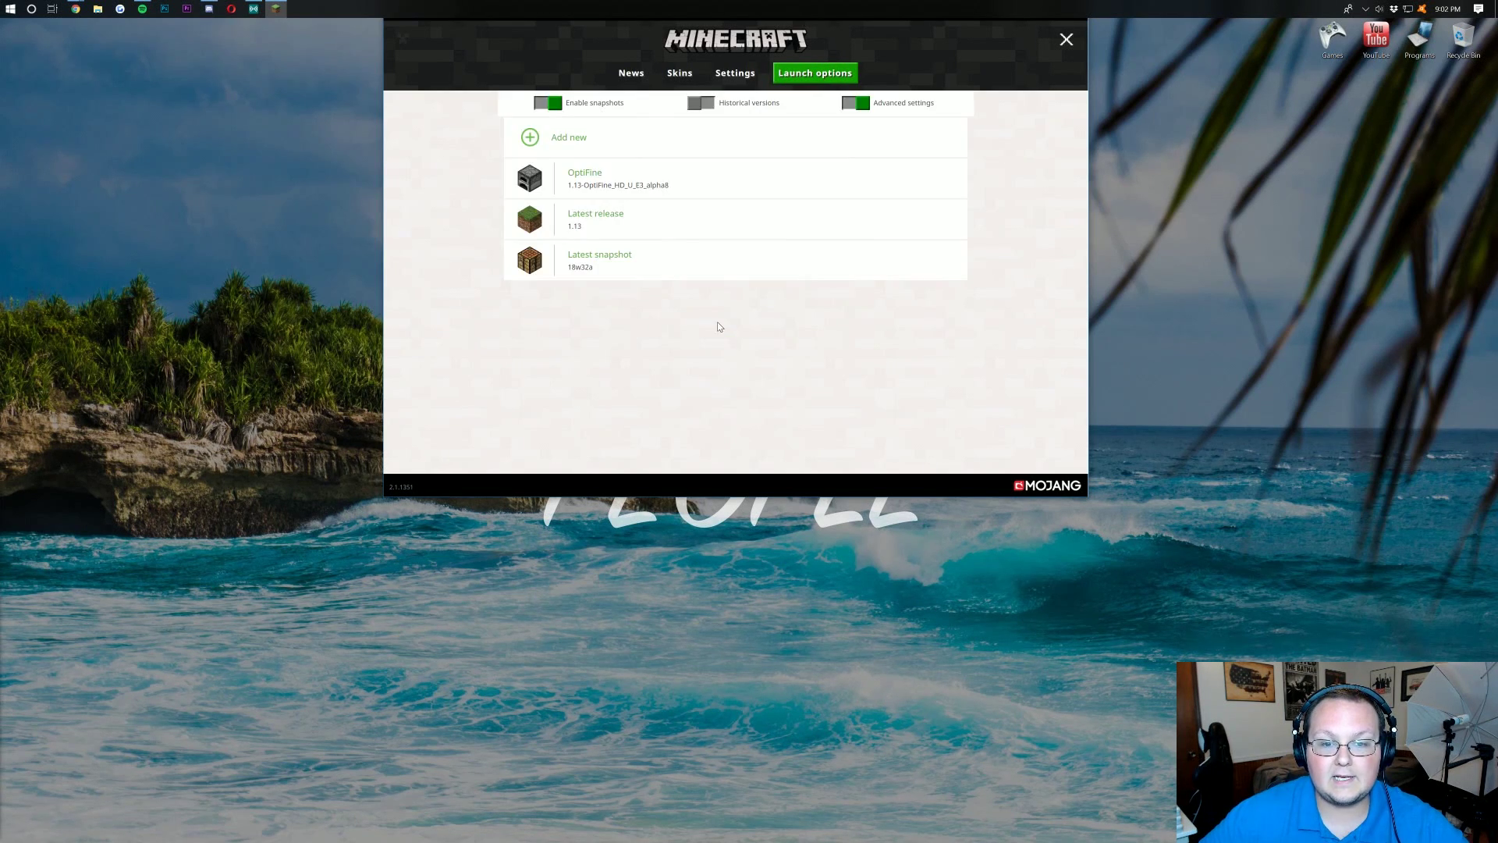
- Start the game with the OptiFine profile, then enlarge its window and move it to the middle of the desktop
left_click(632, 74)
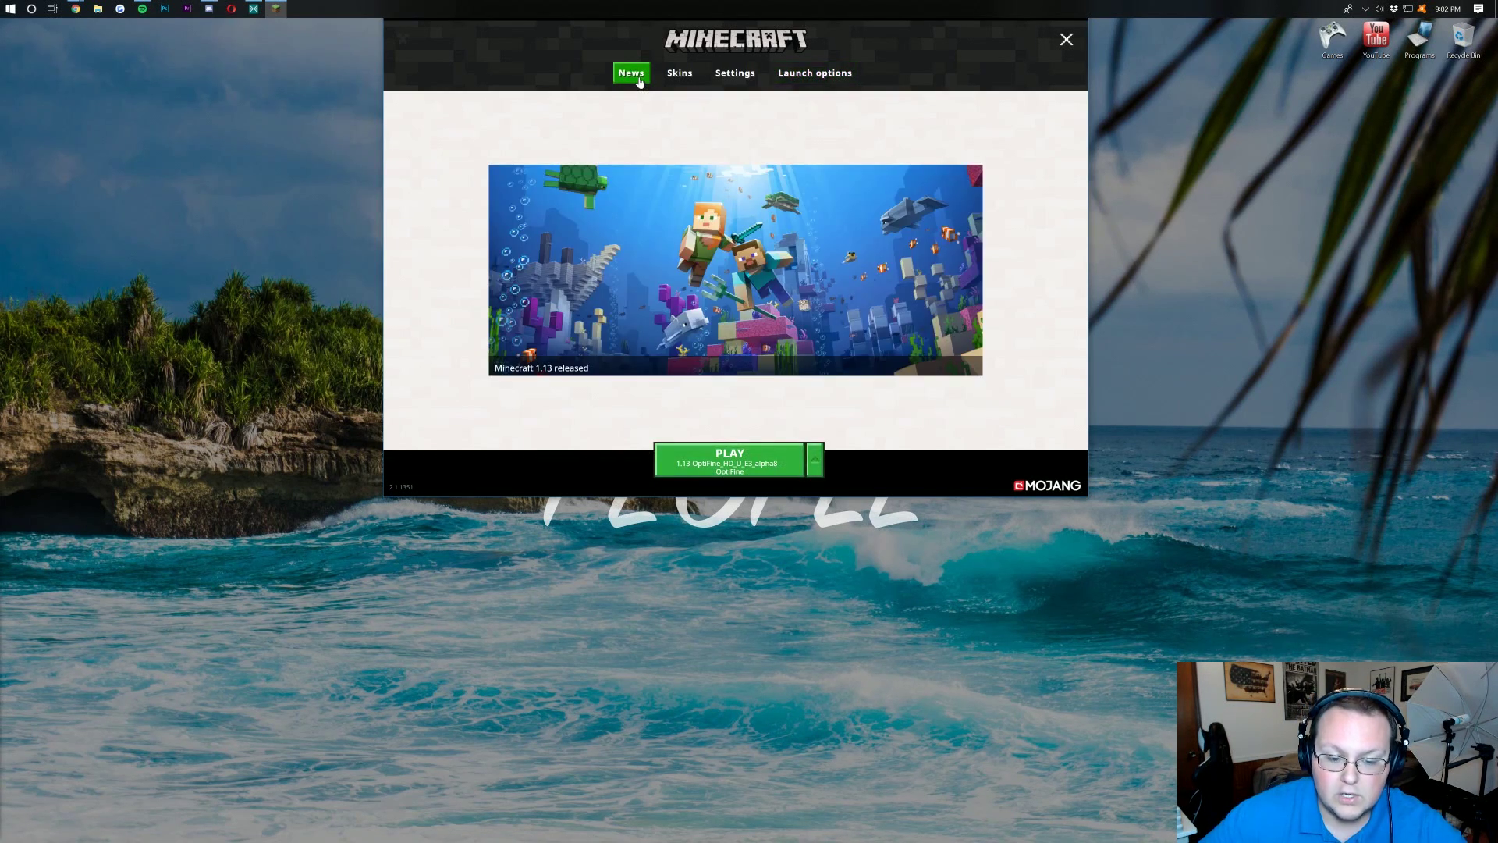
left_click(813, 457)
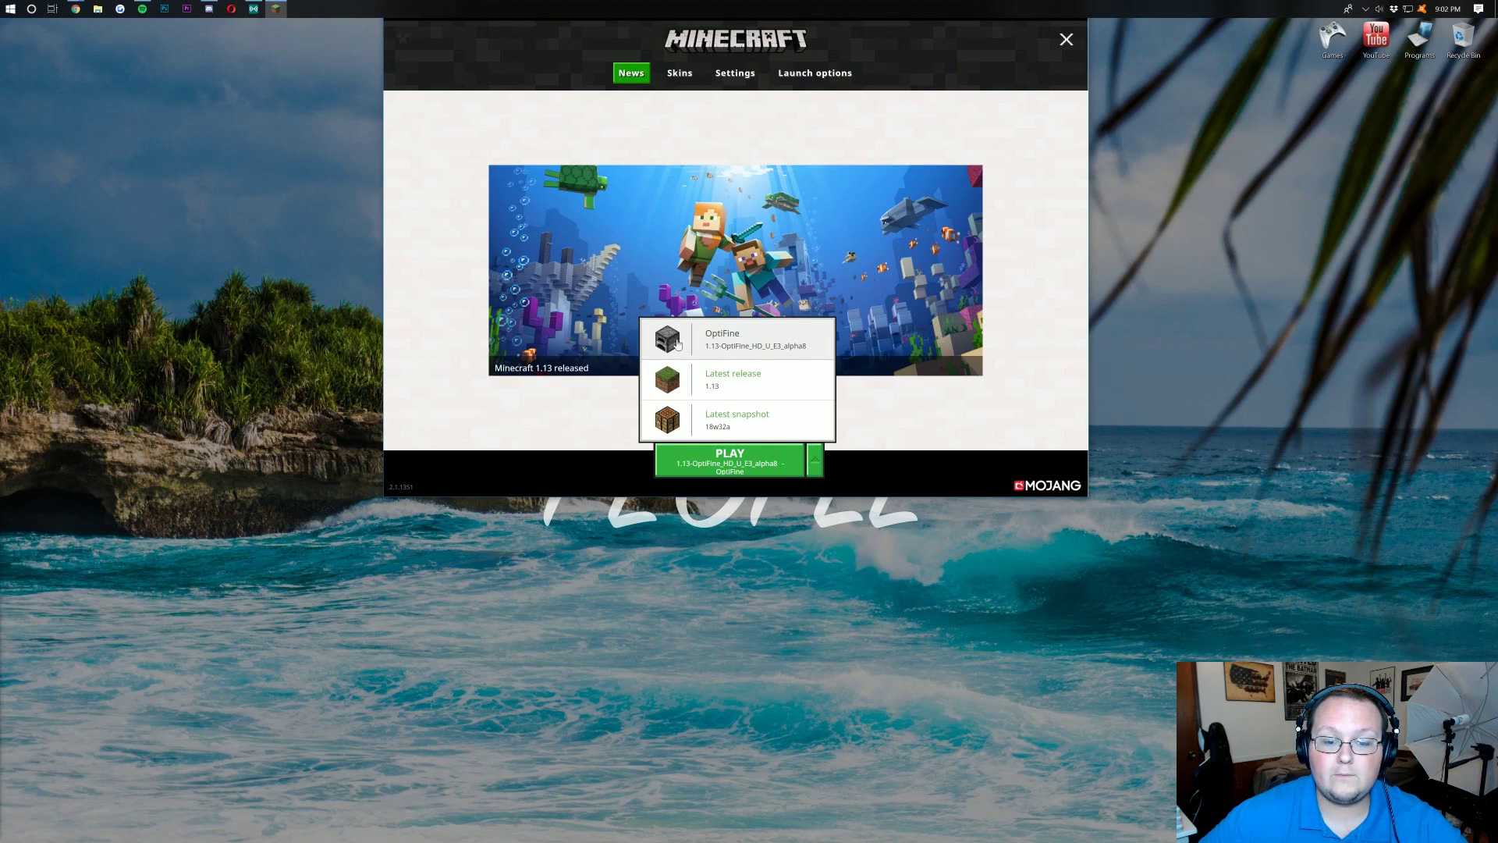
left_click(686, 338)
left_click(730, 459)
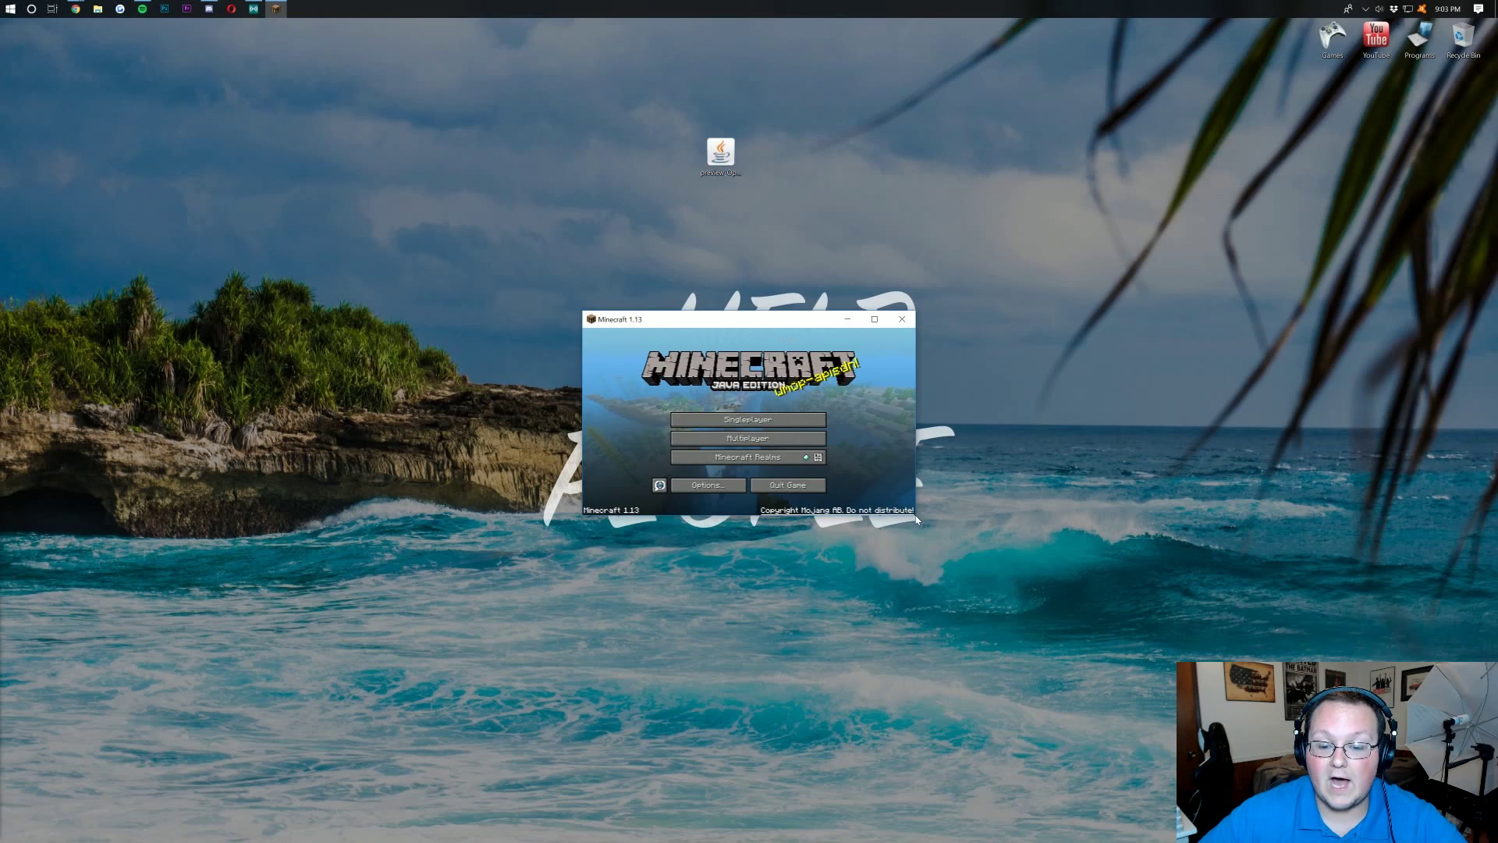
left_click_drag(917, 516, 1380, 763)
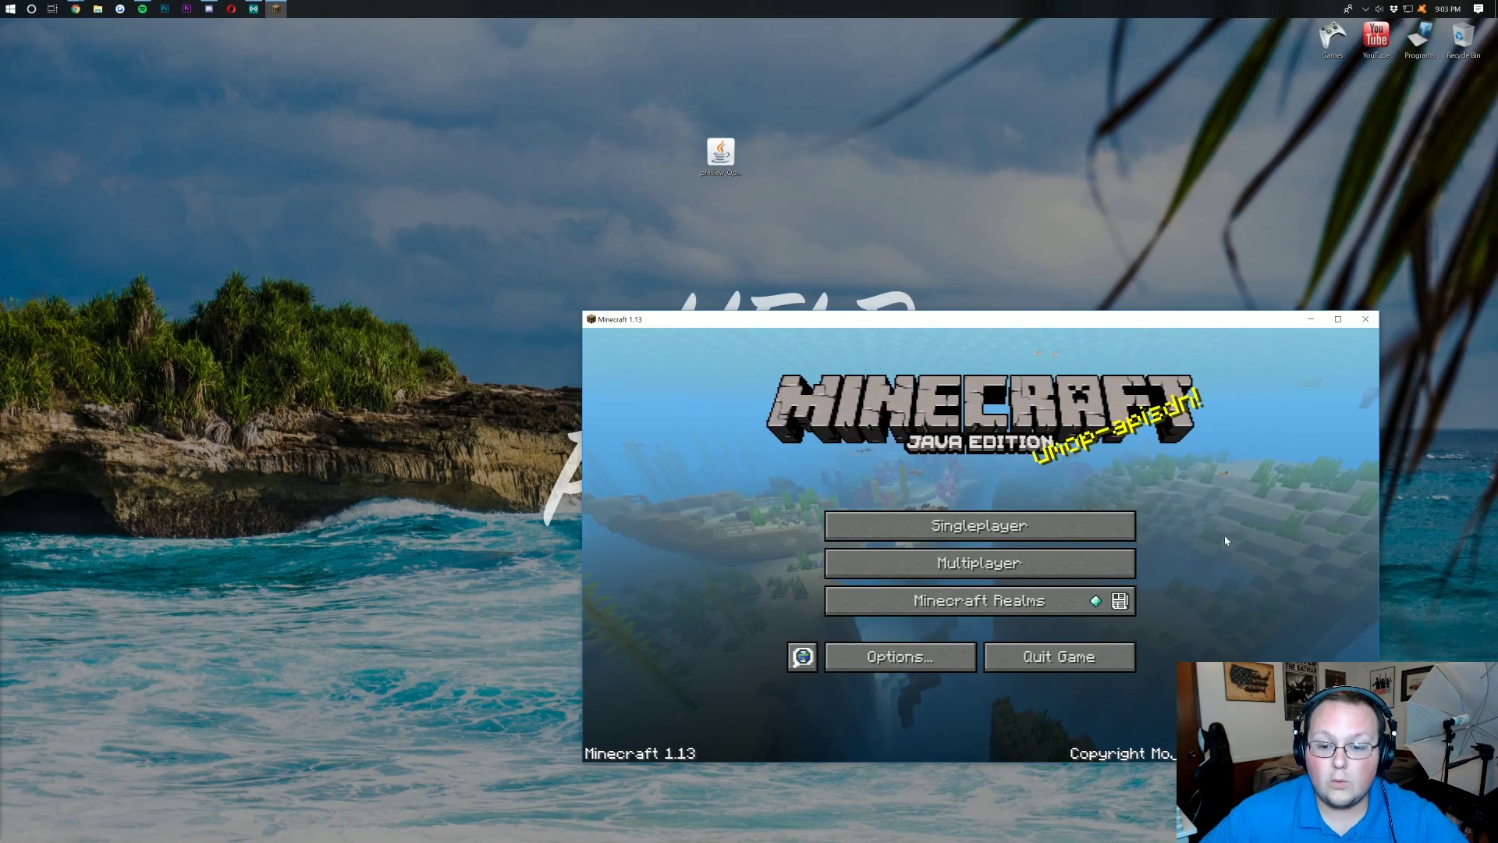
left_click_drag(1050, 329, 843, 199)
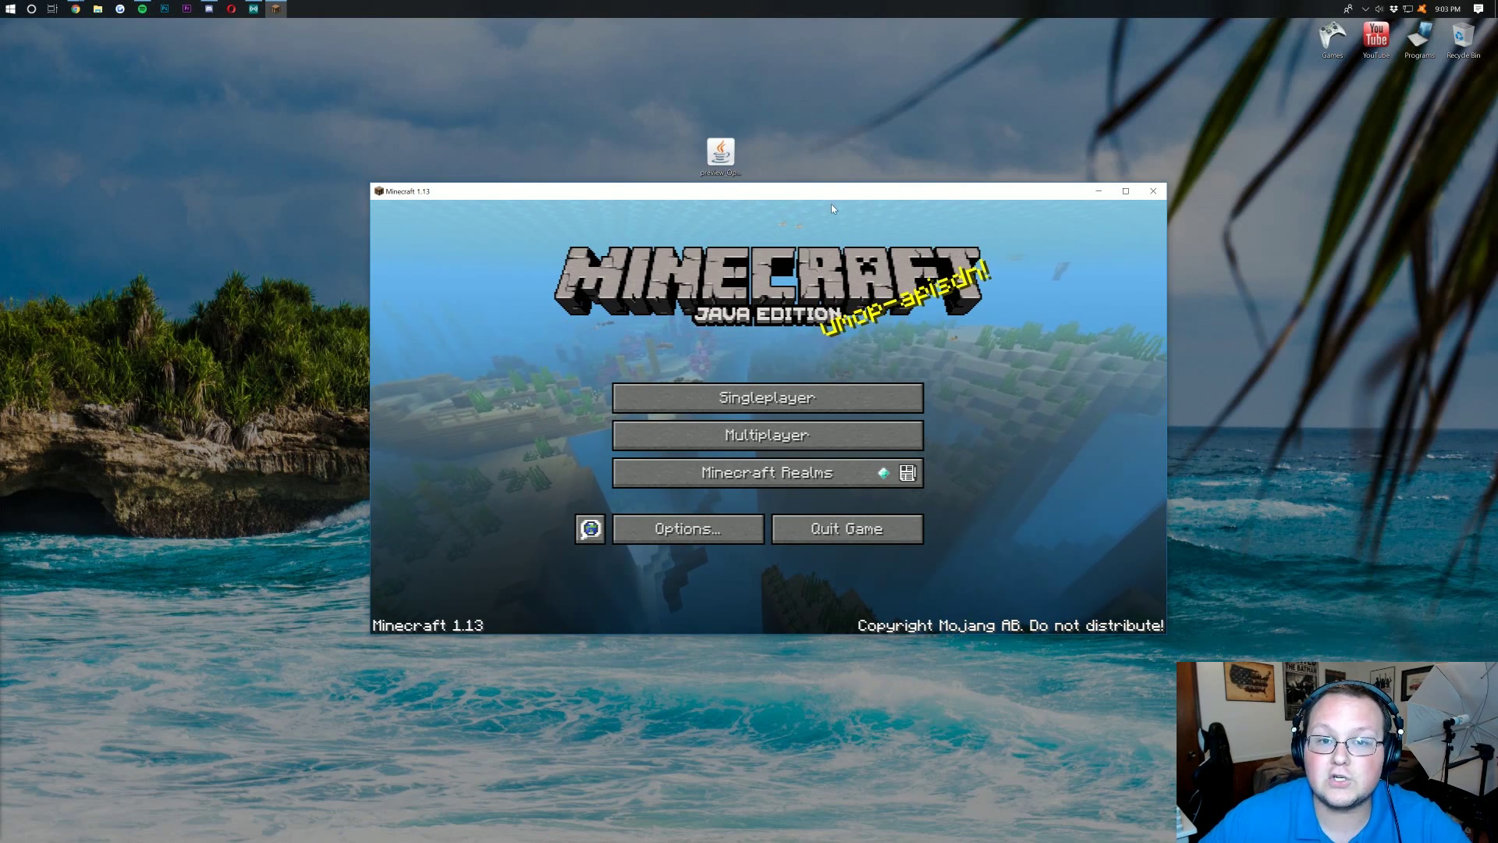
- Examine OptiFine's video settings in the game options, including the shader and animation settings
left_click(667, 538)
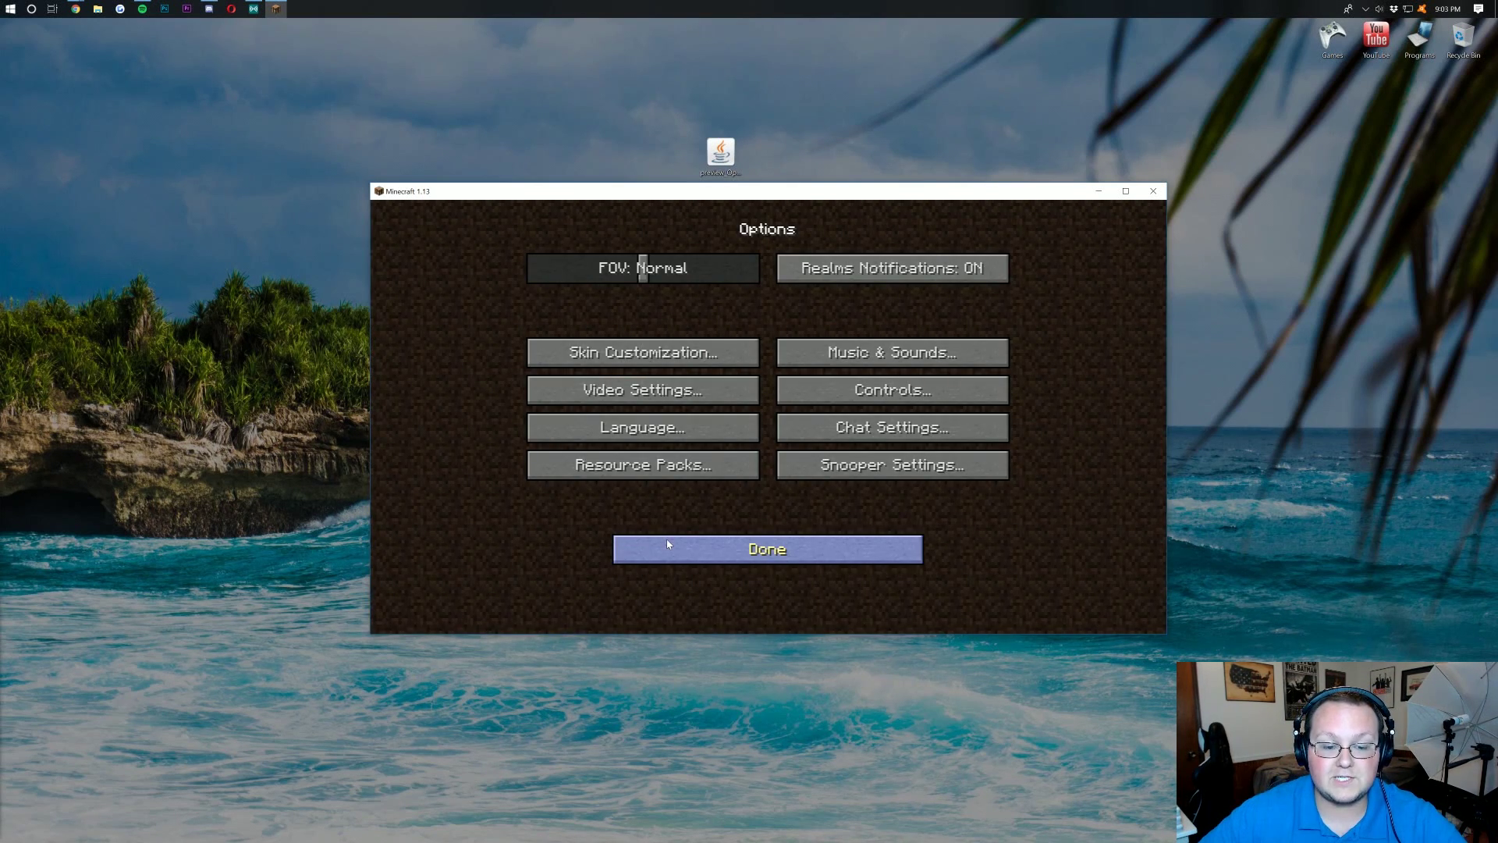
left_click(664, 388)
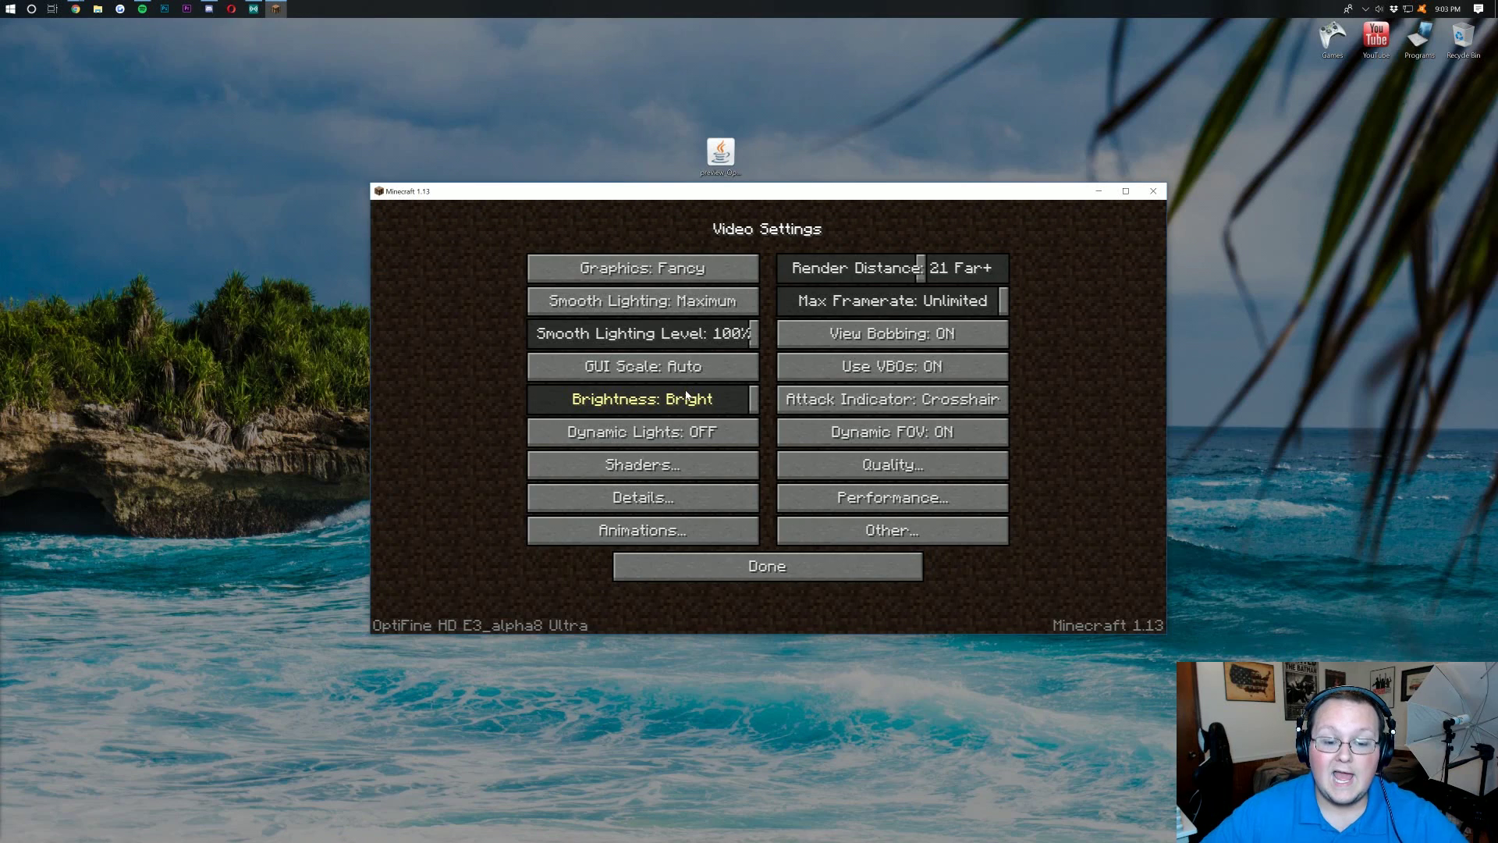
left_click(647, 479)
left_click(828, 620)
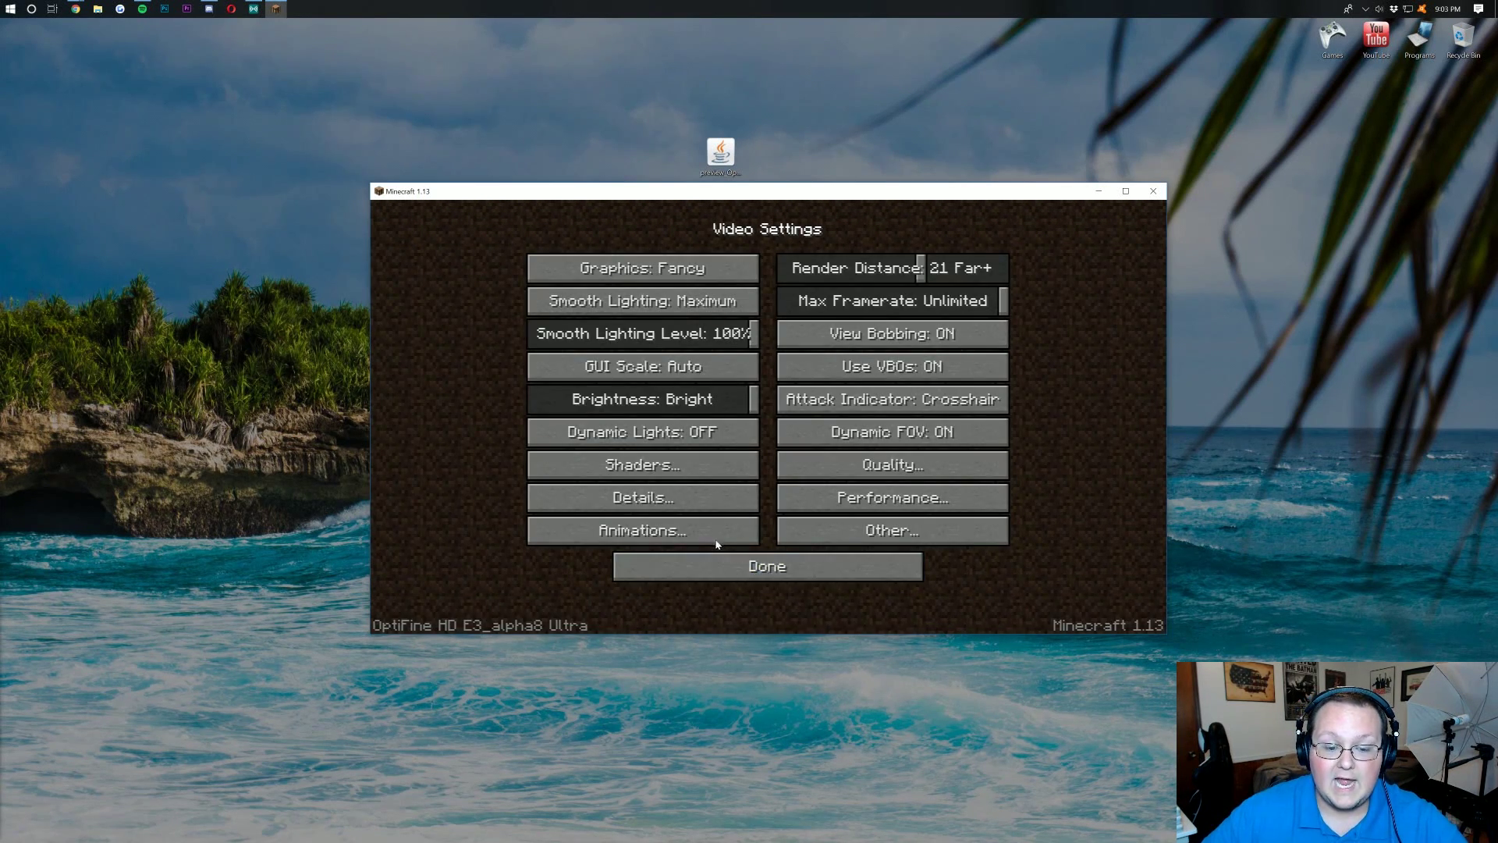
left_click(641, 531)
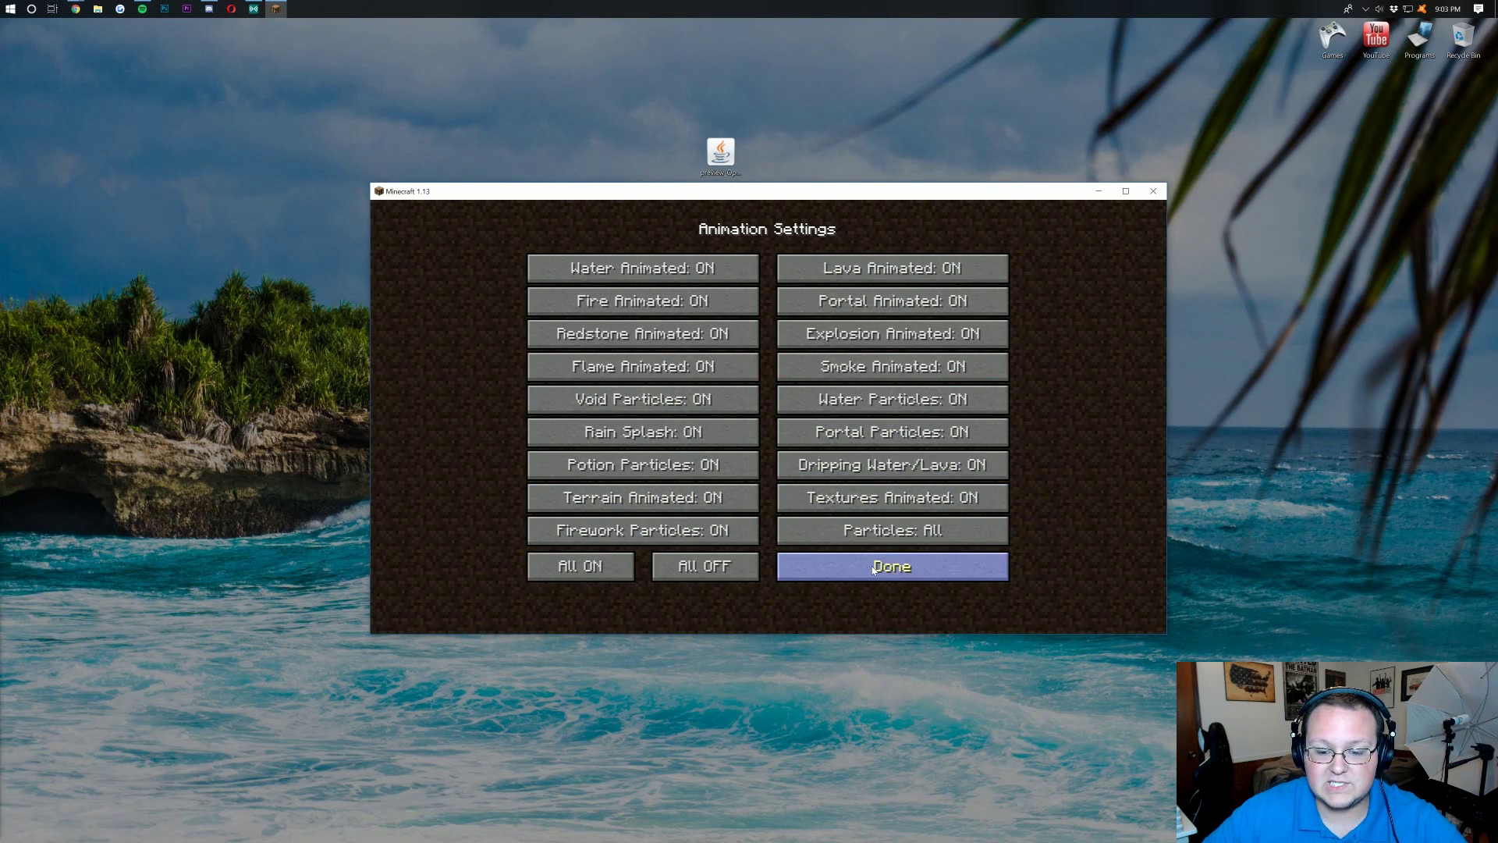
left_click(836, 561)
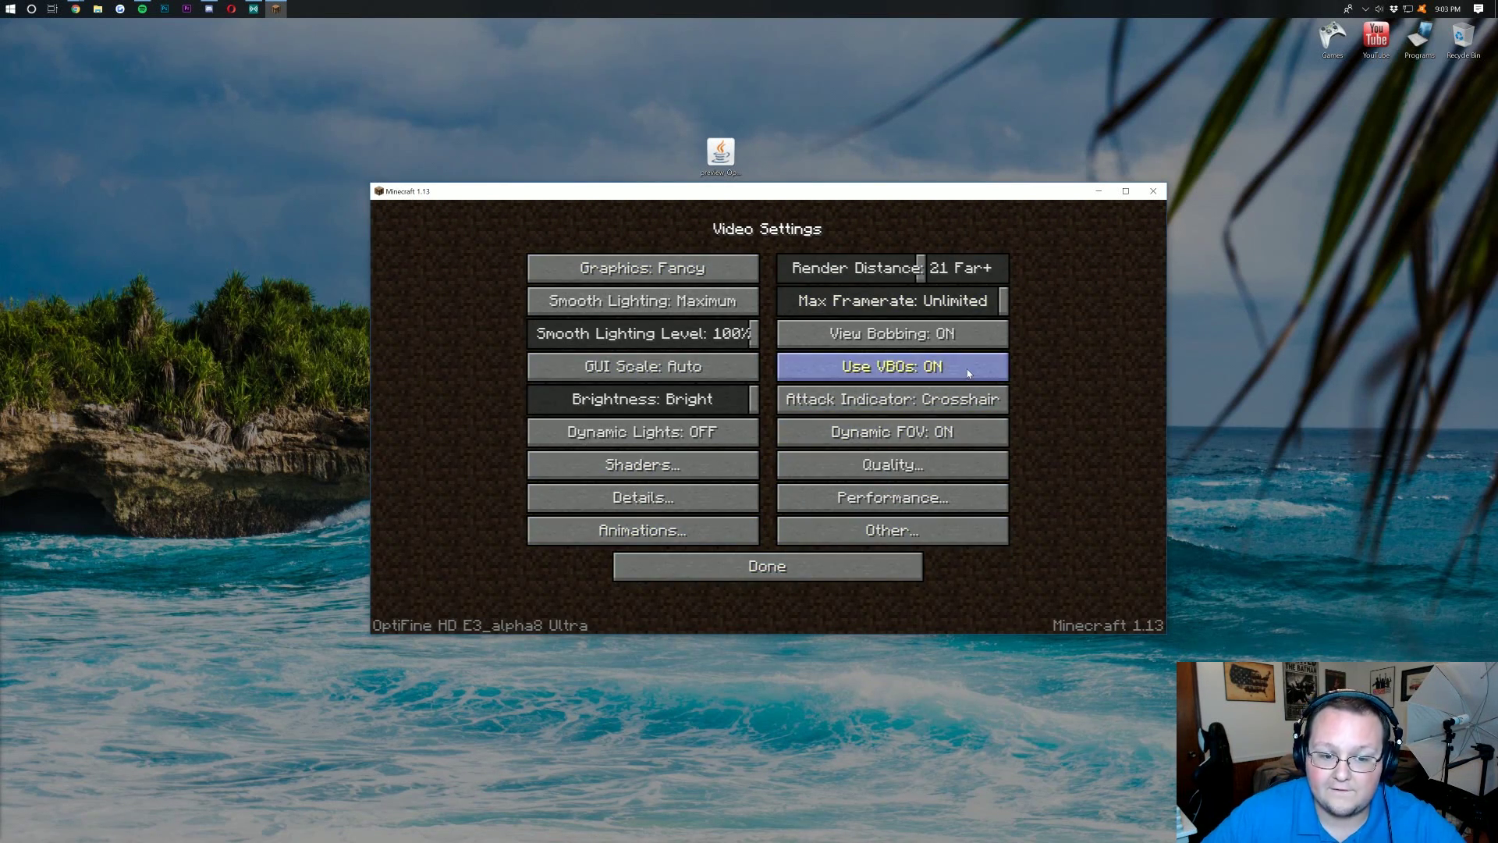